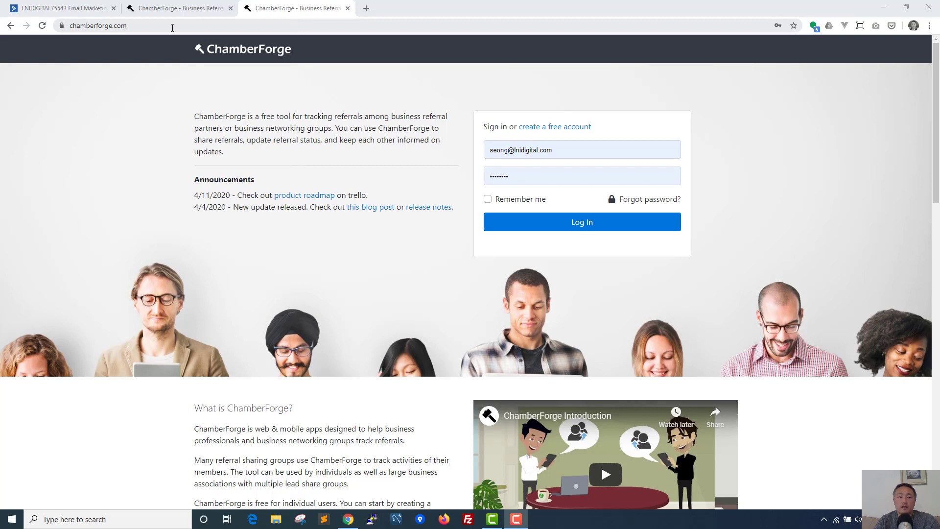
Step: Switch from the ChamberForge login tab to the empty ActiveCampaign Contacts page
click(76, 8)
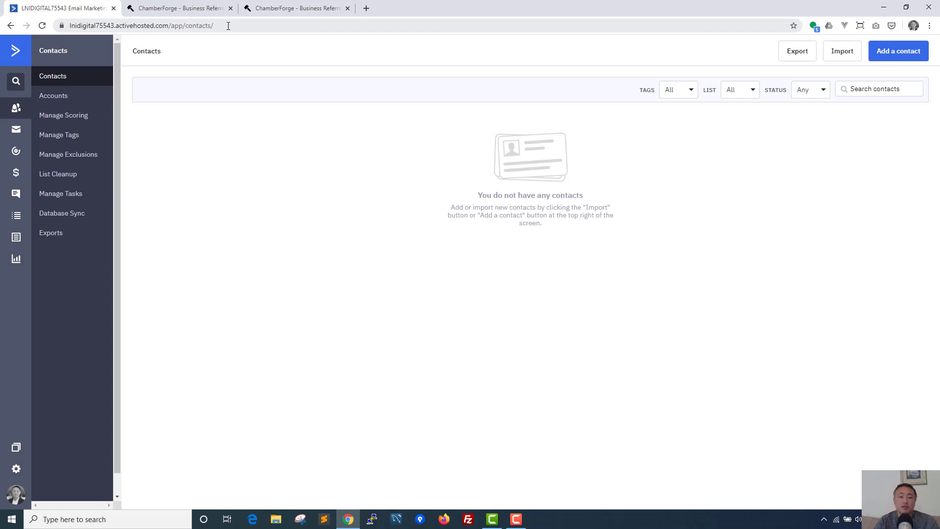
Step: Load zapier.com in a new browser tab
click(367, 9)
text(zapi)
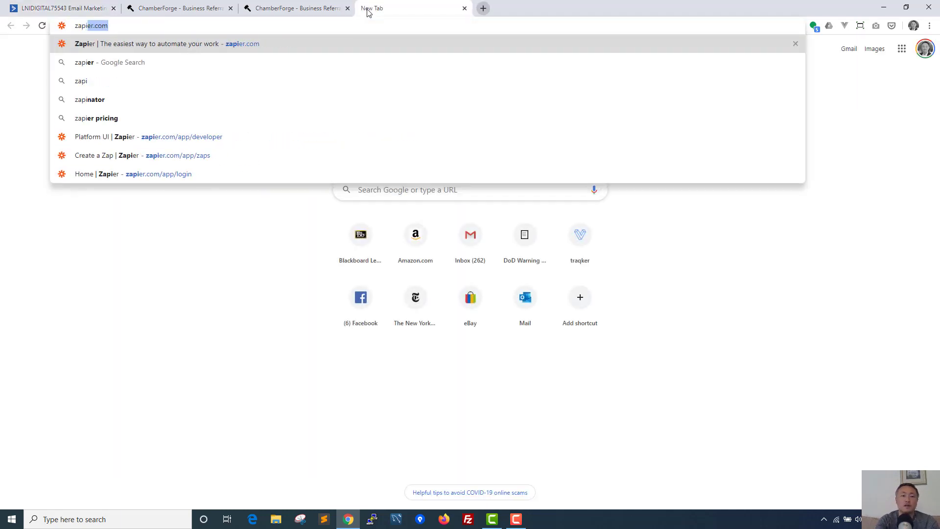
key(Return)
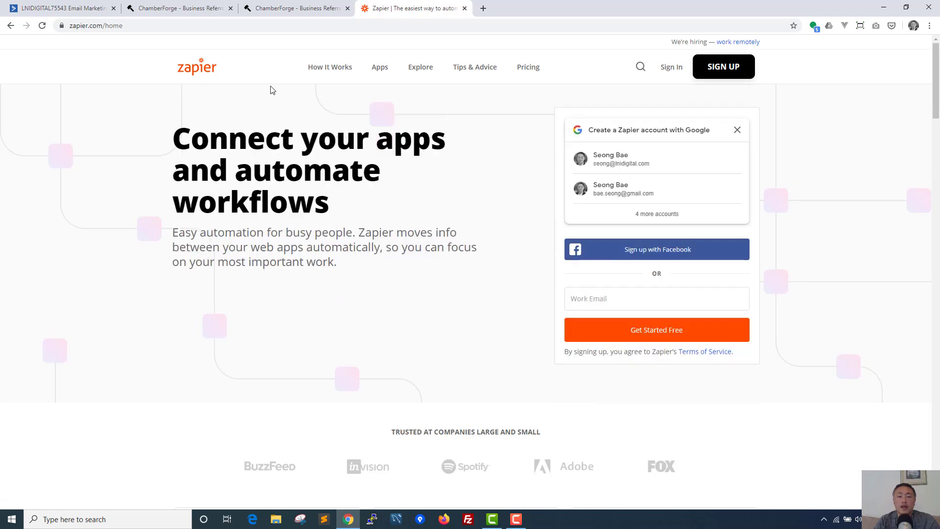
Step: Cycle through the ActiveCampaign and Zapier tabs, ending on the ChamberForge sign-in page
click(286, 10)
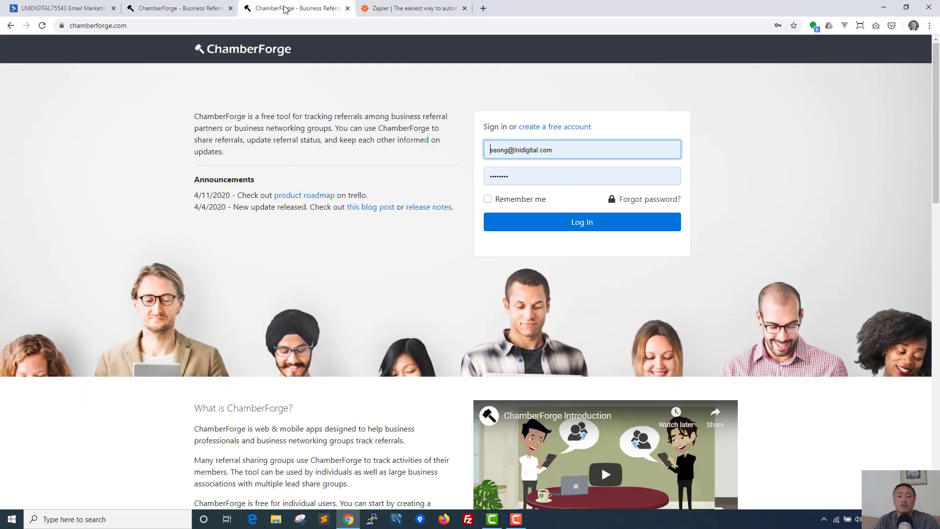
click(62, 9)
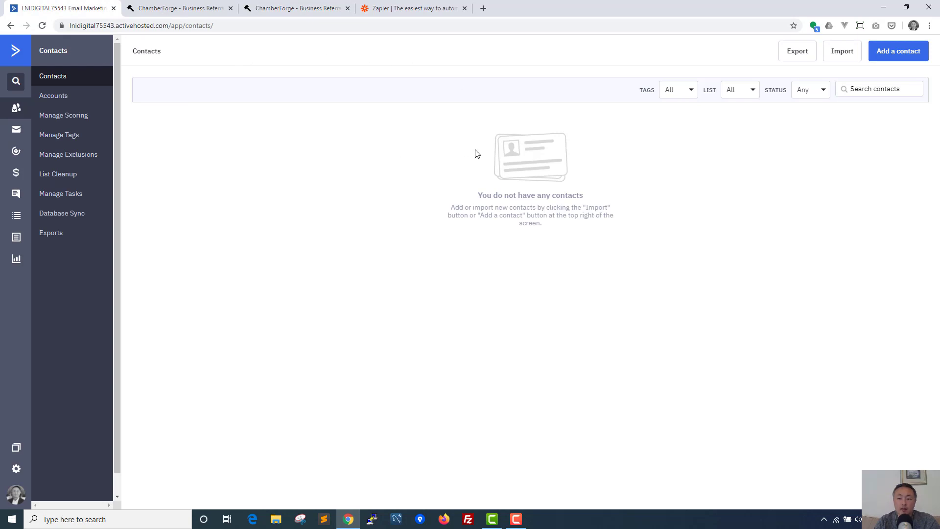
click(405, 8)
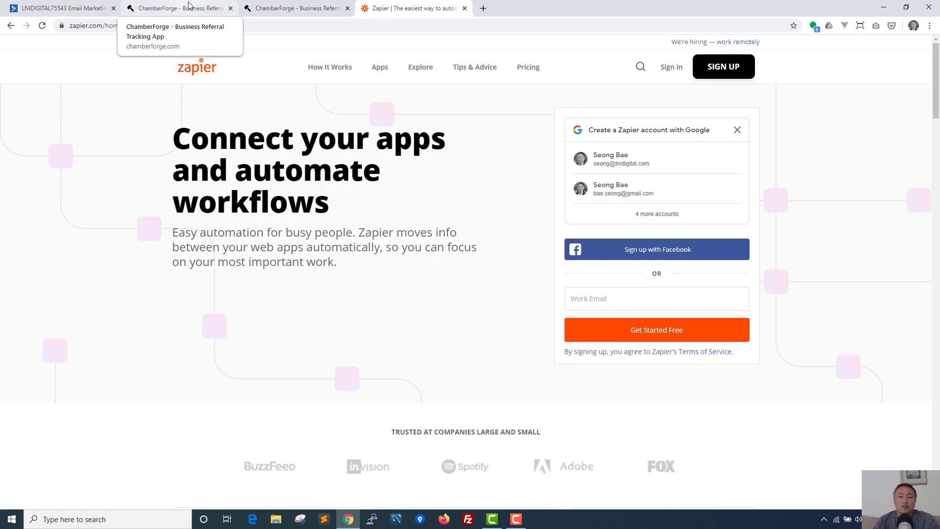
click(278, 5)
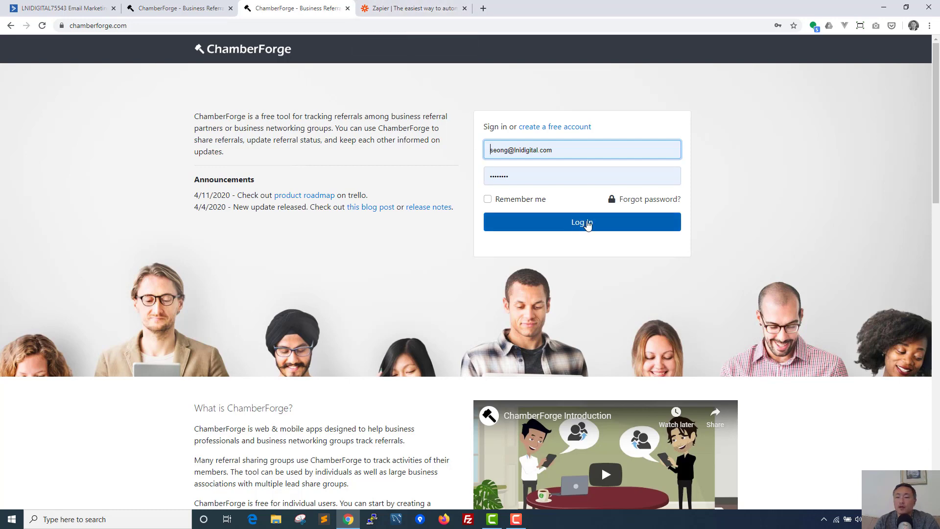
Step: Log in to ChamberForge and open Northern Virginia Referral Group's Settings > Webhooks
click(588, 224)
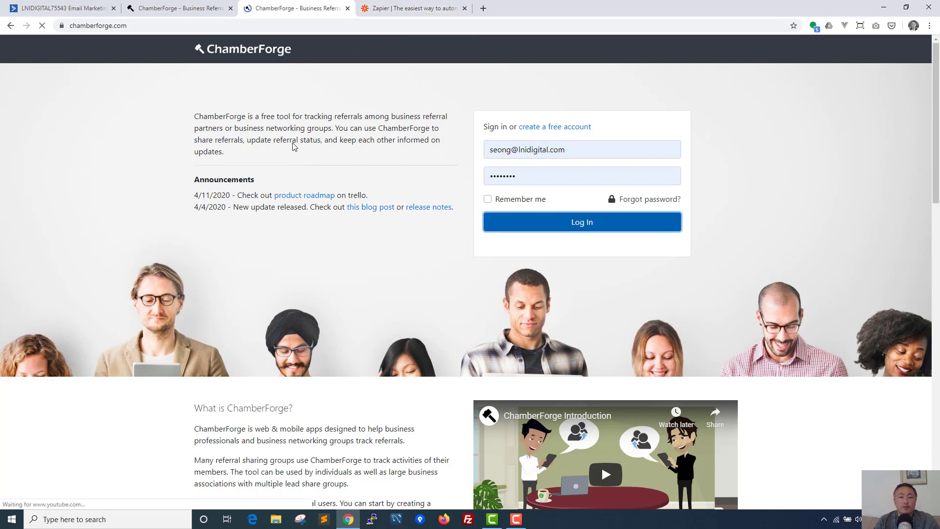
click(501, 162)
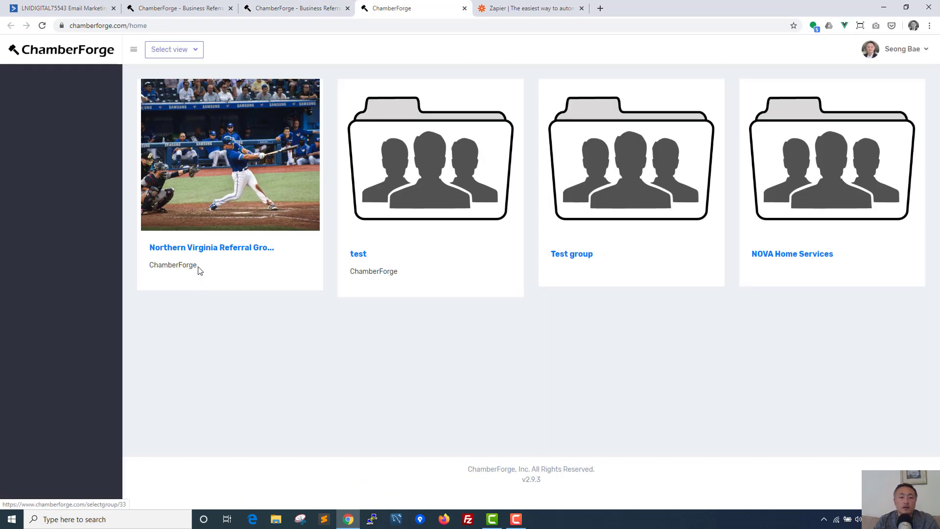
click(208, 249)
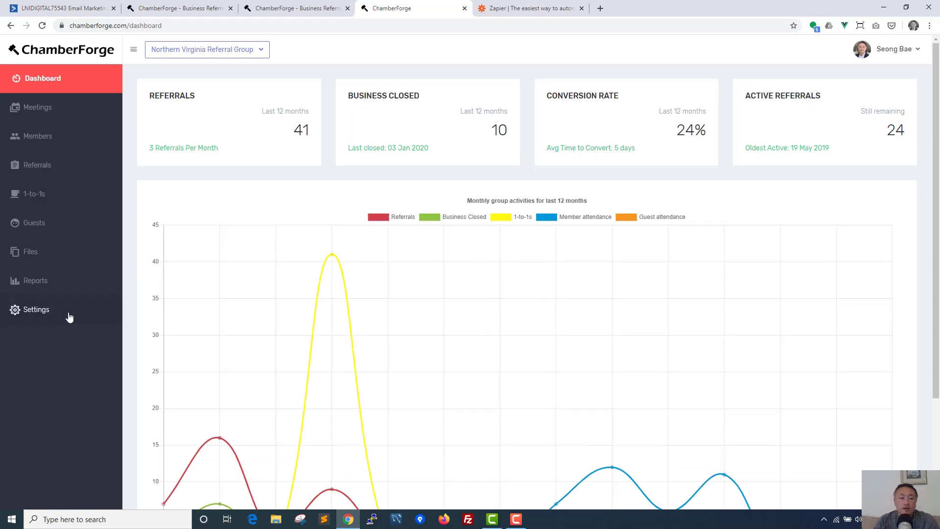
click(40, 314)
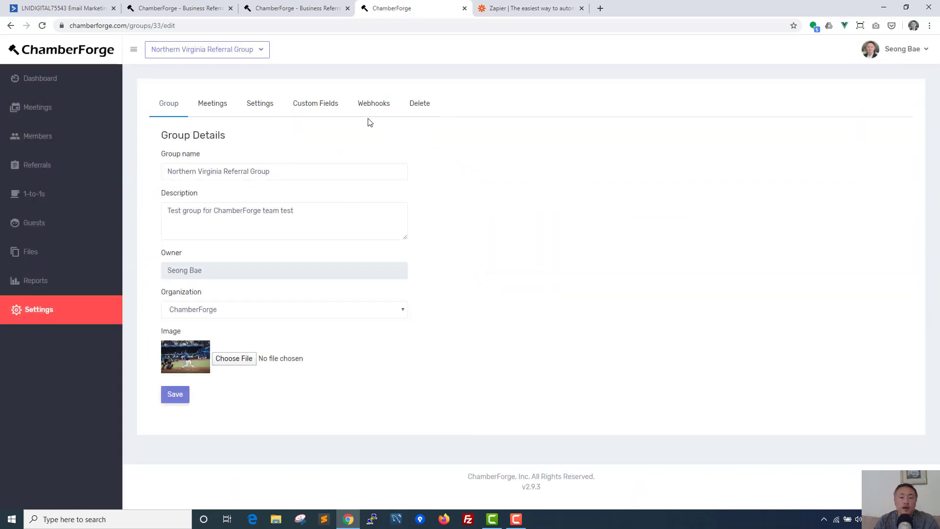
click(371, 106)
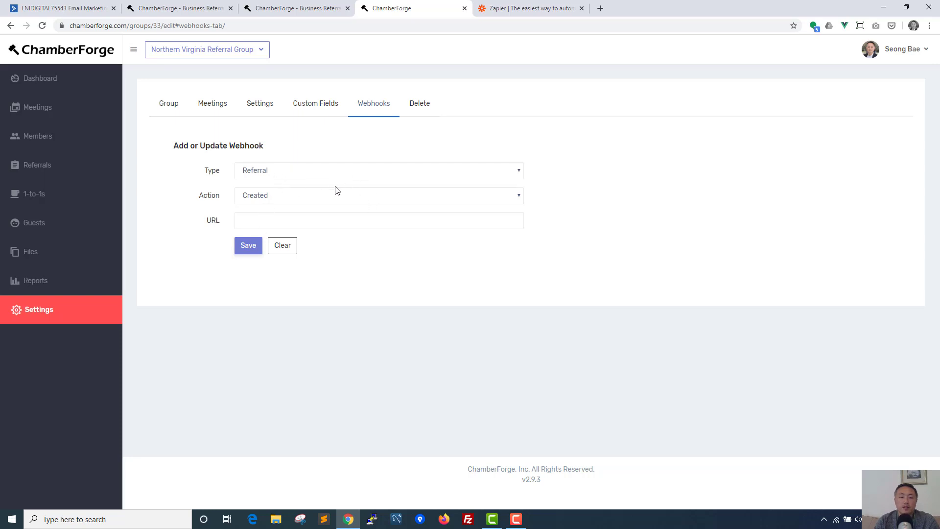
Step: Set the webhook Type to Guest
click(261, 171)
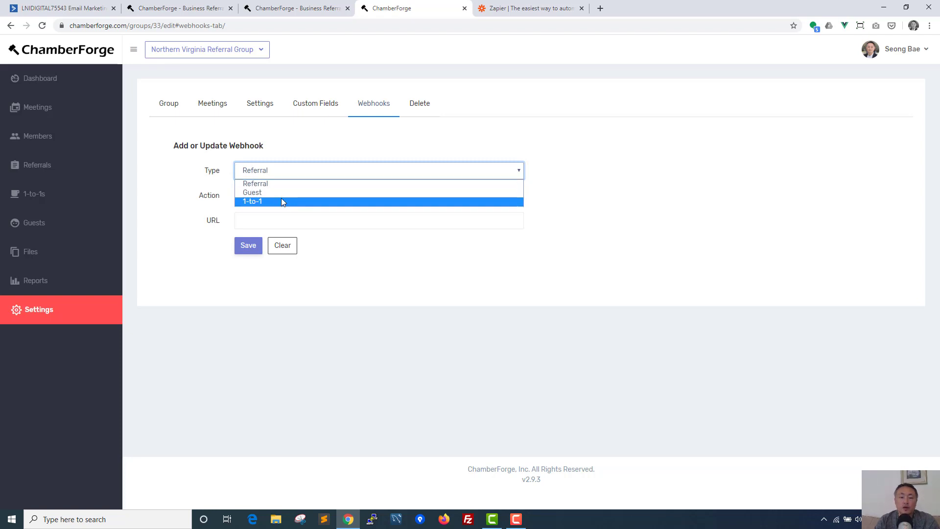
click(307, 161)
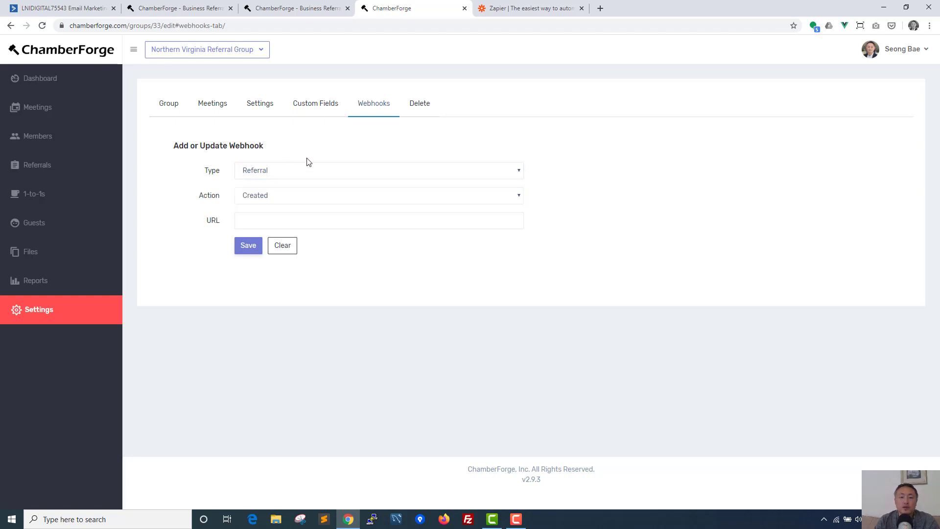
click(286, 177)
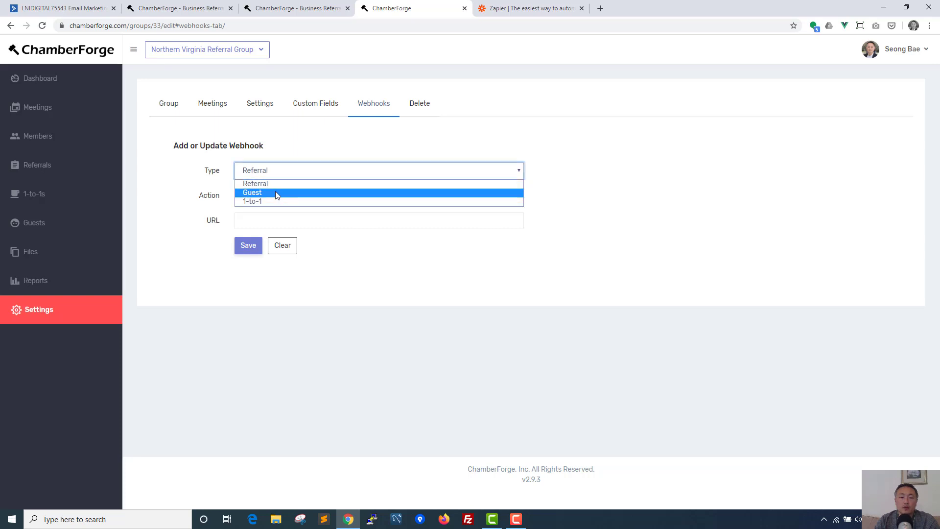
click(277, 194)
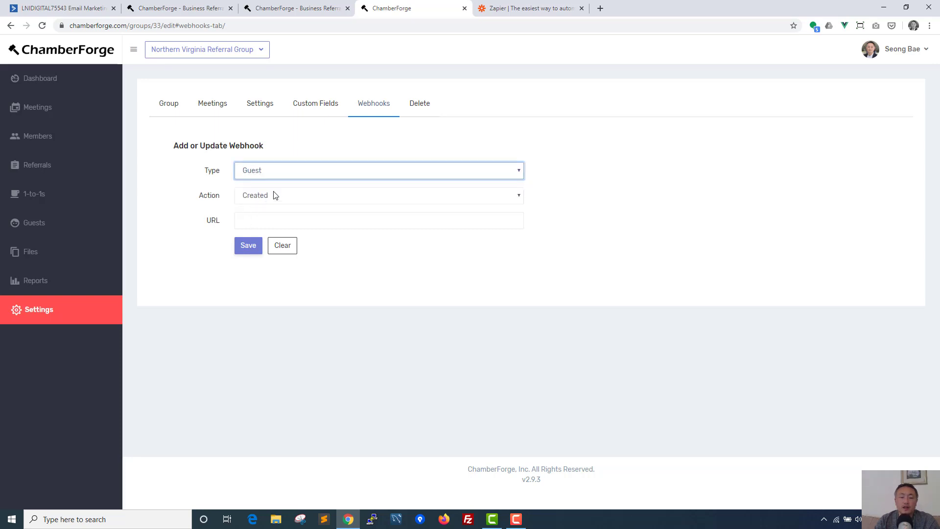
click(247, 172)
click(247, 173)
Step: Keep the webhook Action as Created and put the cursor in the URL field
click(277, 195)
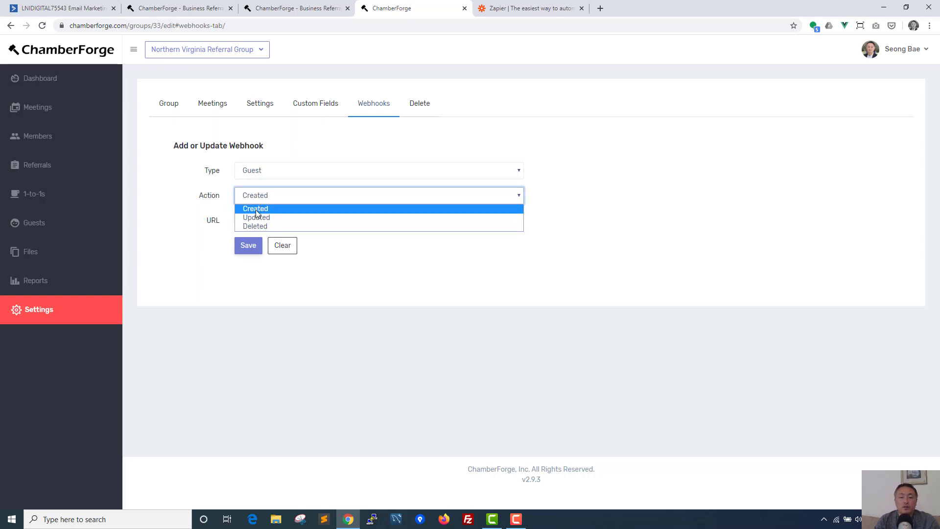
click(259, 209)
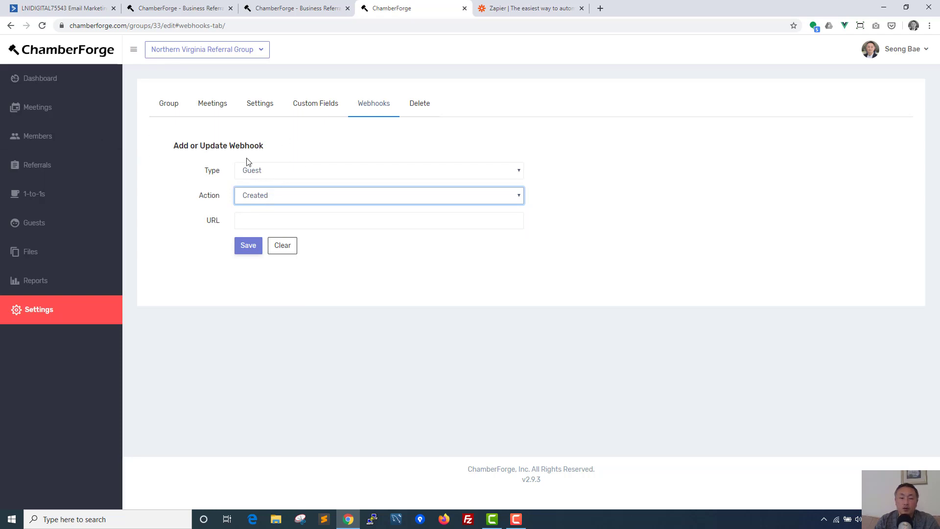
click(292, 195)
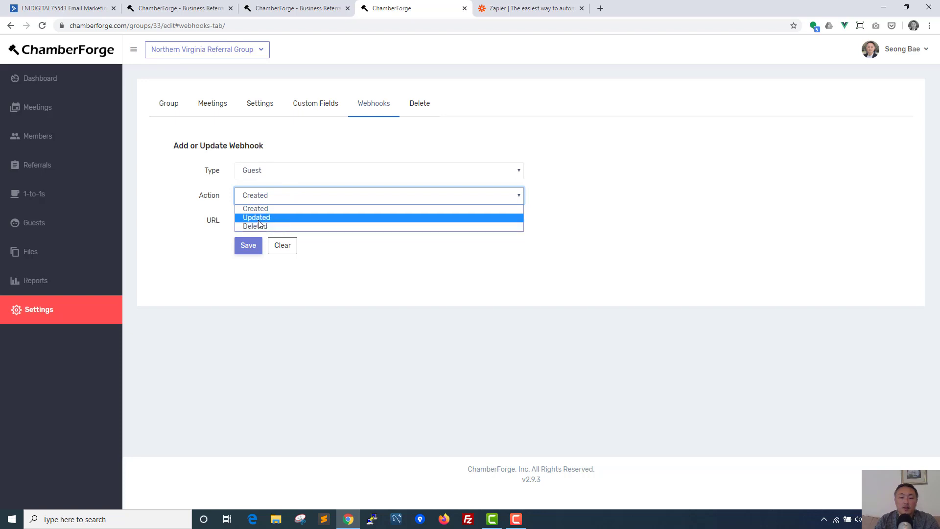
click(226, 183)
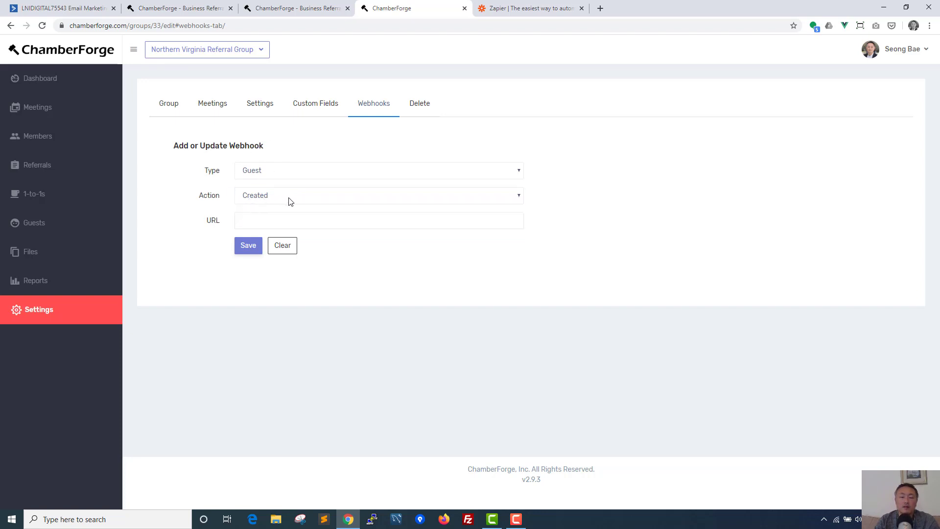
double_click(214, 220)
click(249, 220)
click(208, 220)
Step: Sign in to Zapier with the Google account and start a new Zap
click(518, 13)
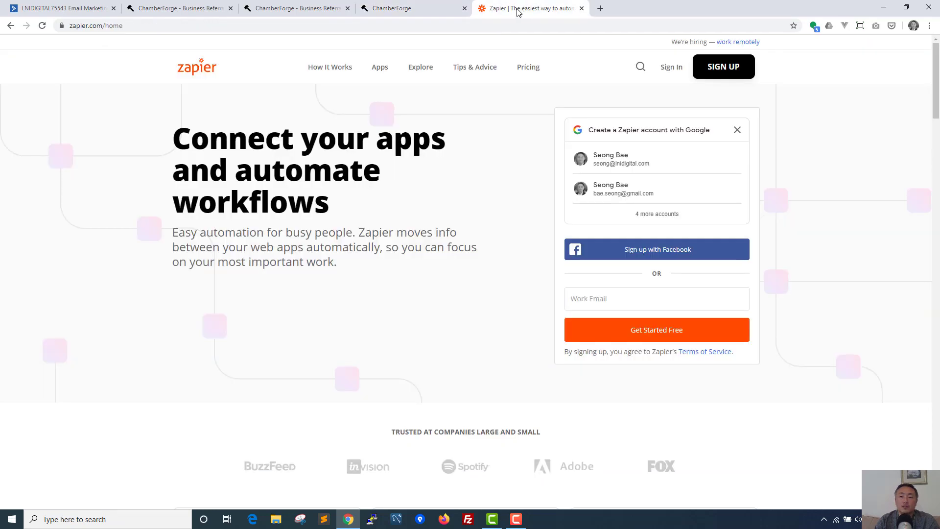
click(623, 172)
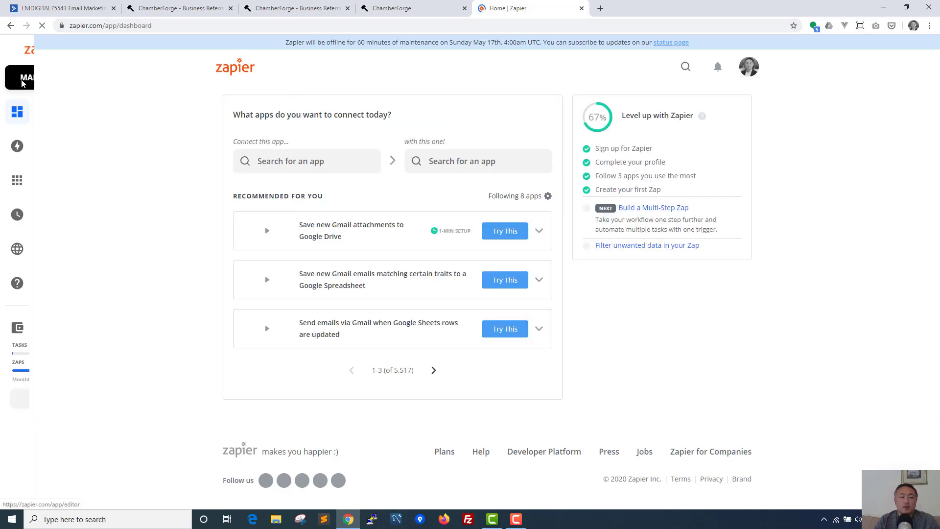
click(59, 78)
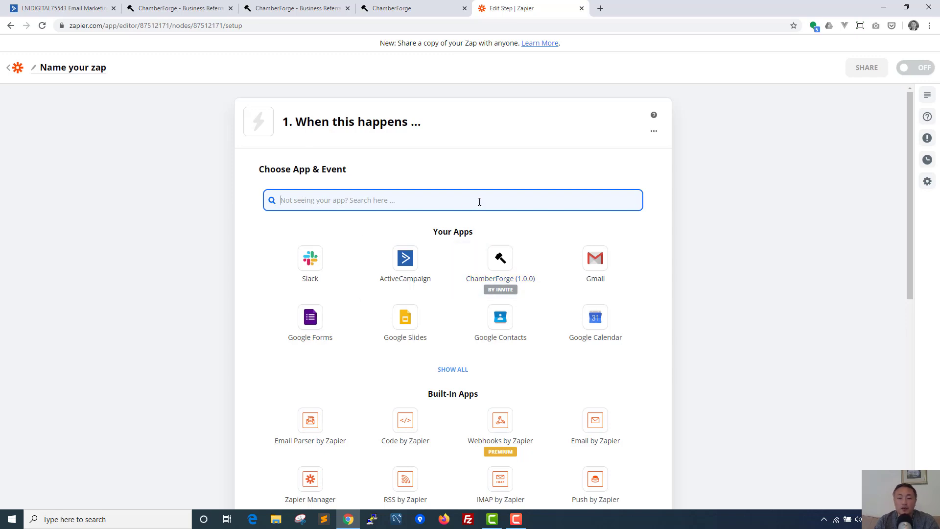
Step: Set the trigger to ChamberForge's New Guest event
click(503, 262)
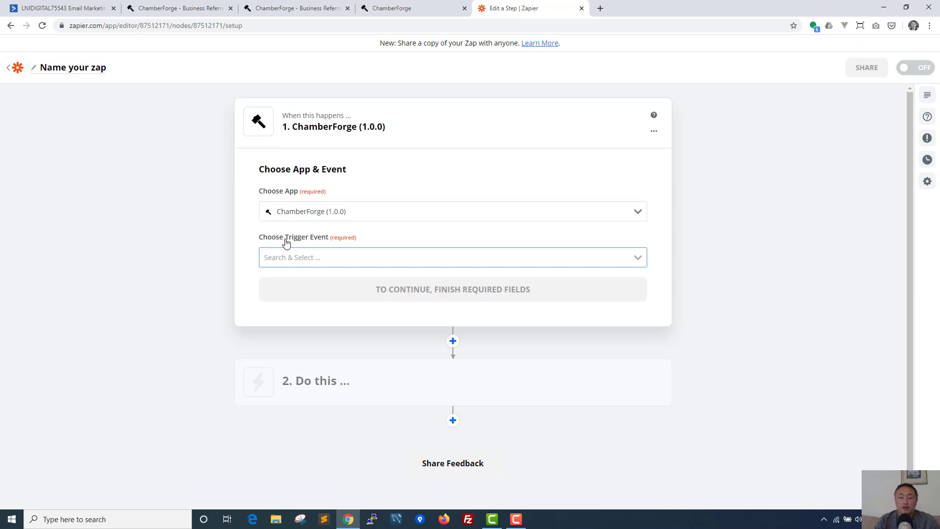
click(387, 258)
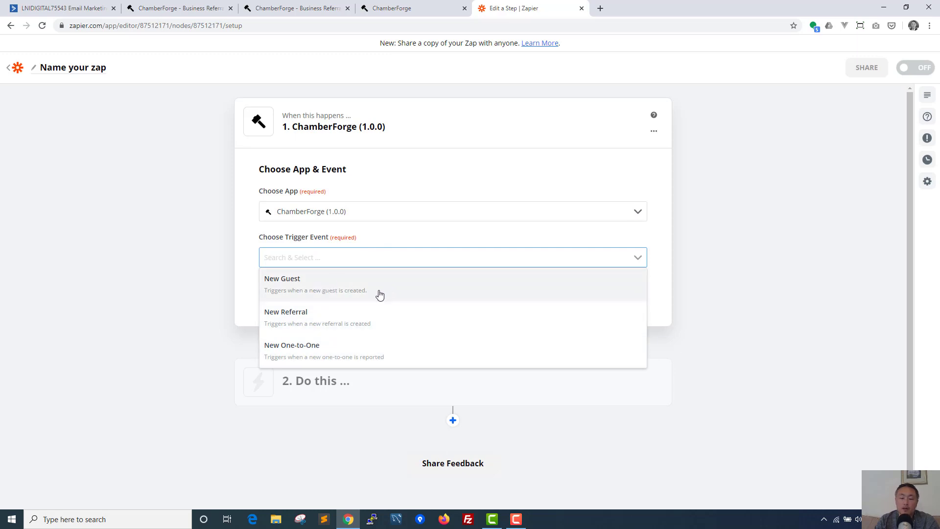
click(285, 289)
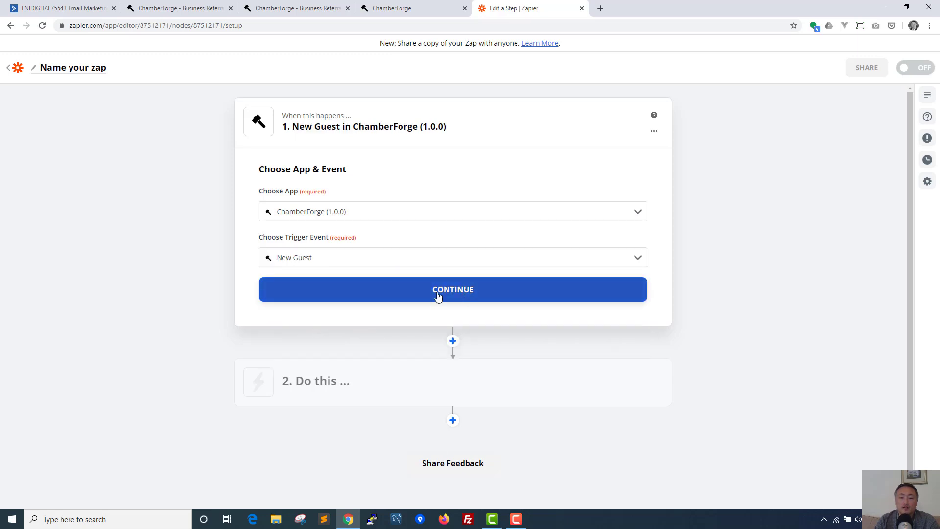
click(438, 294)
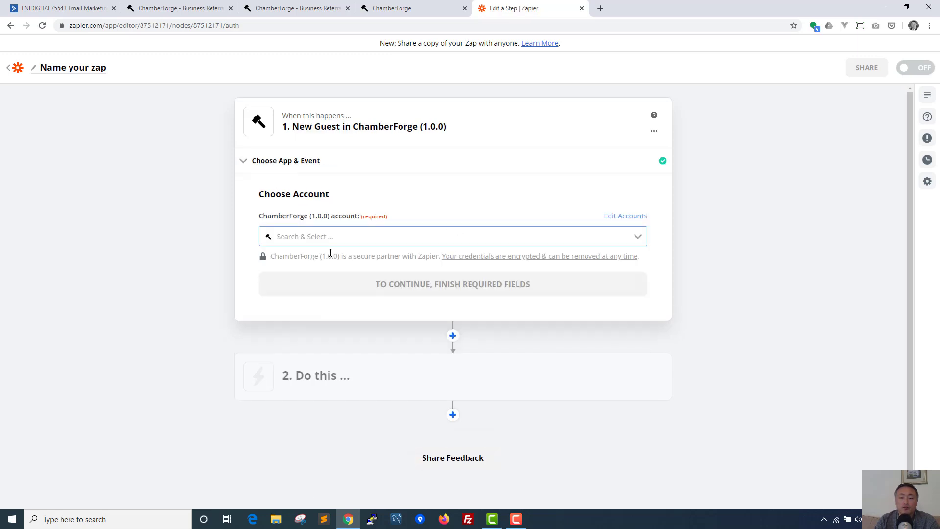
Step: Connect the existing ChamberForge account to reach the webhook URL
click(352, 239)
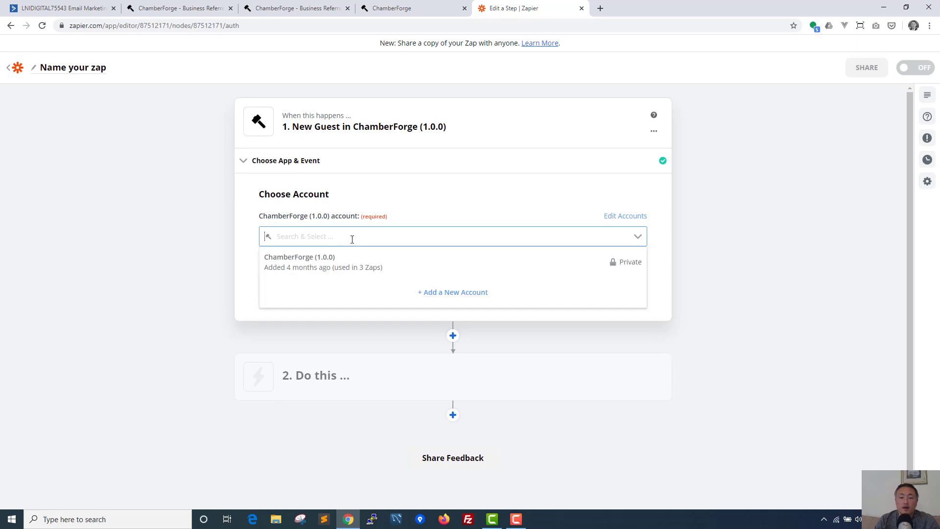
click(326, 268)
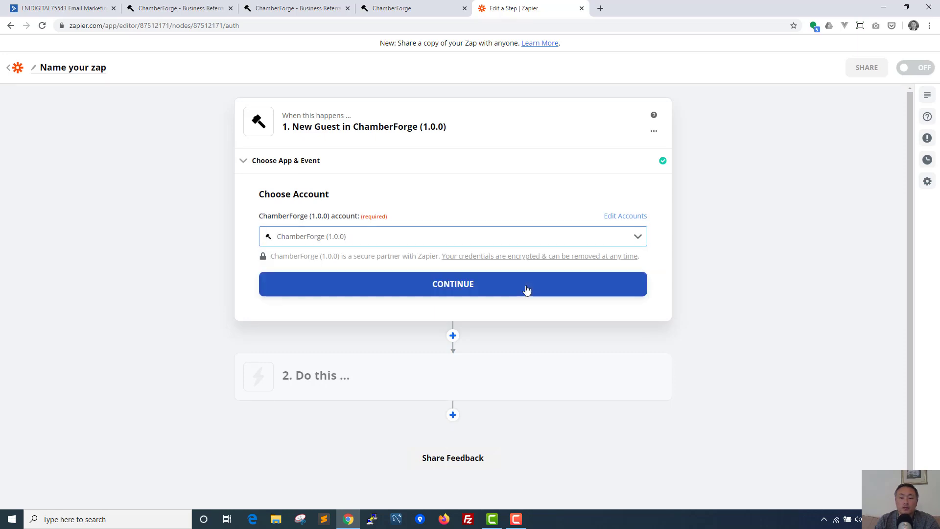
click(489, 291)
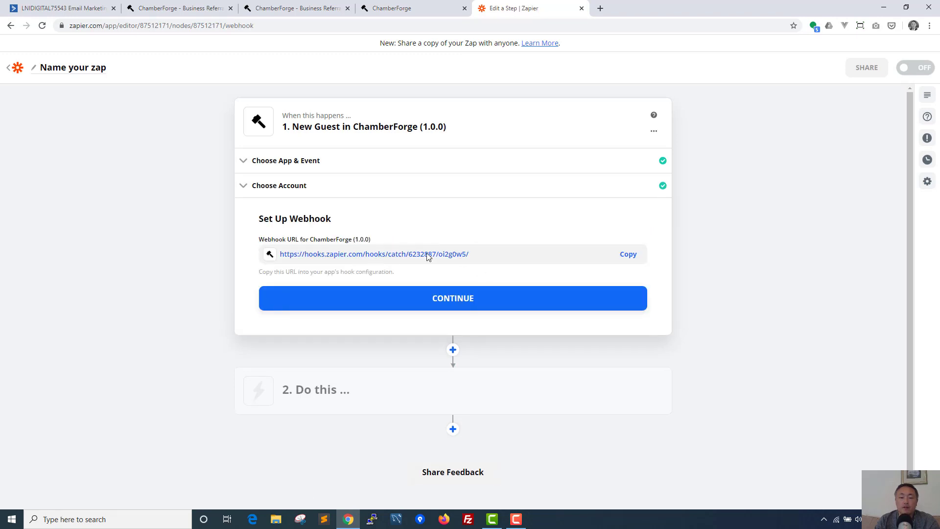
Step: Paste the copied Zapier hook URL into ChamberForge's webhook form and save it
click(632, 255)
click(392, 8)
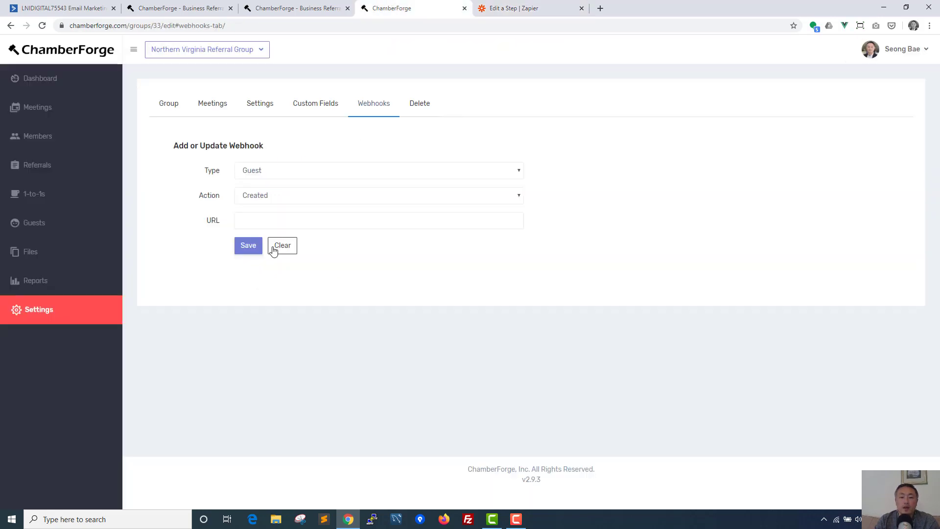
click(277, 217)
right_click(276, 221)
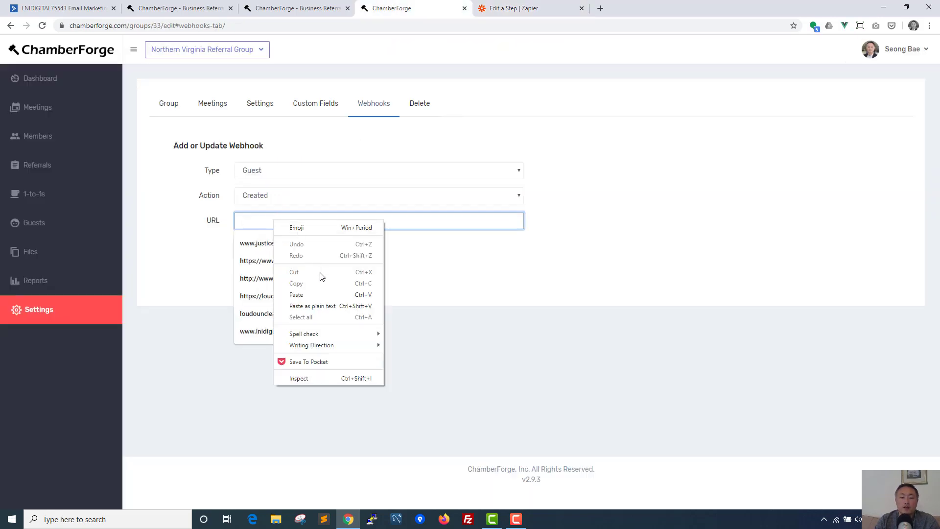
click(324, 293)
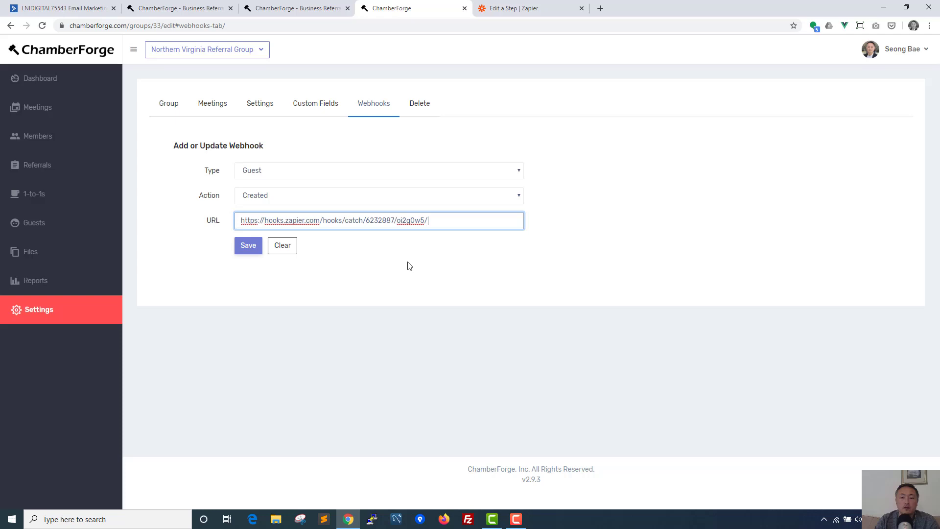
click(243, 248)
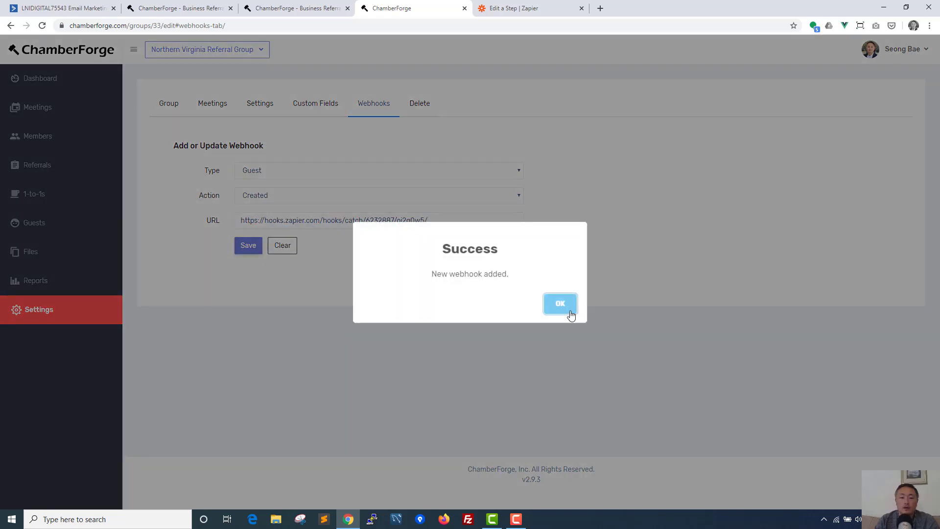
click(565, 307)
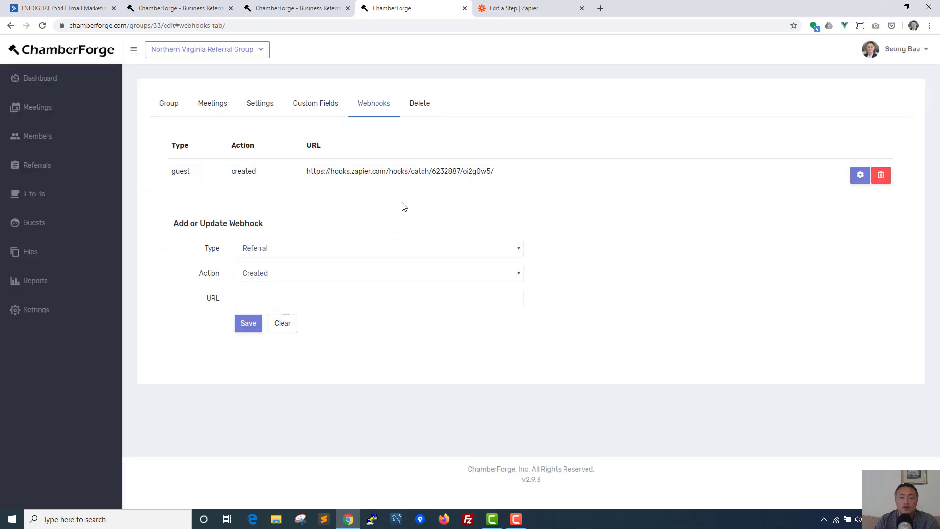
Step: Highlight the saved guest/created webhook entry in the webhooks list
drag(221, 173, 499, 170)
click(286, 168)
drag(170, 138, 296, 175)
Step: Continue past the webhook setup and try testing the New Guest trigger
click(520, 12)
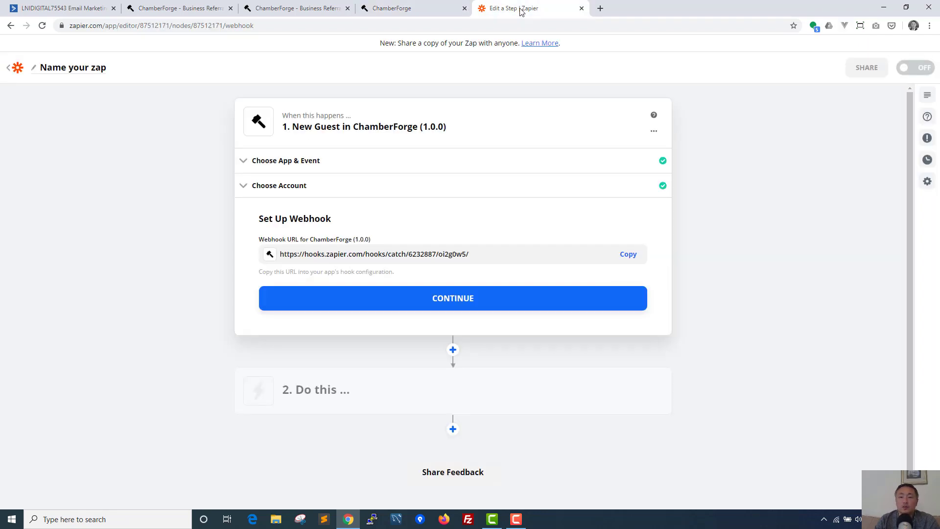
click(444, 304)
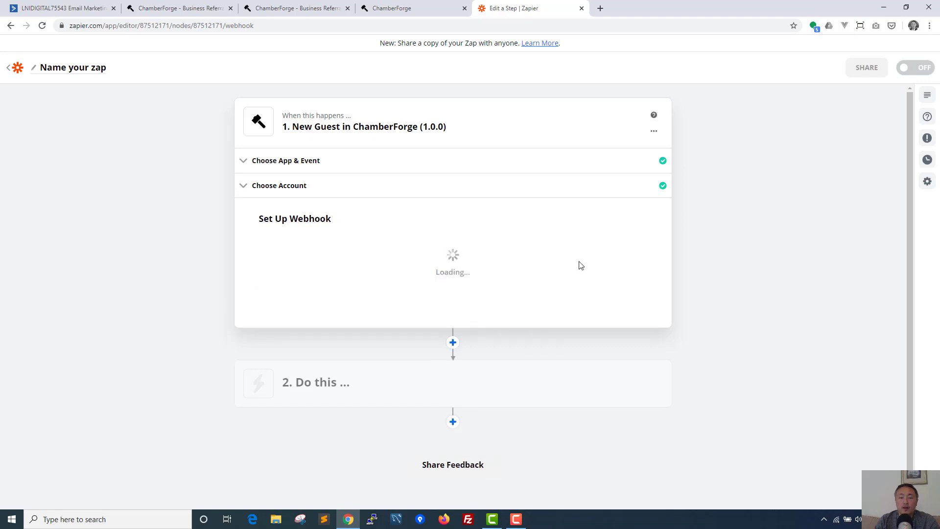
scroll(575, 249, down, 3)
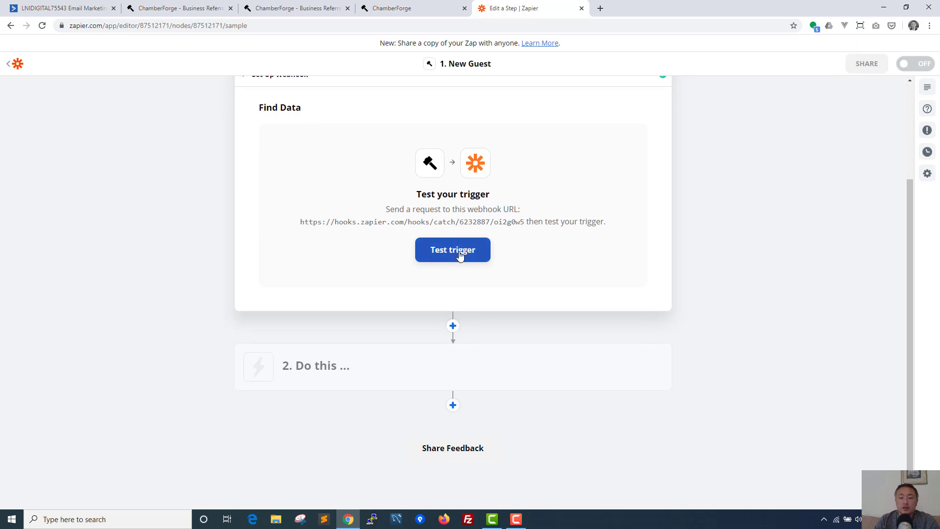
click(460, 255)
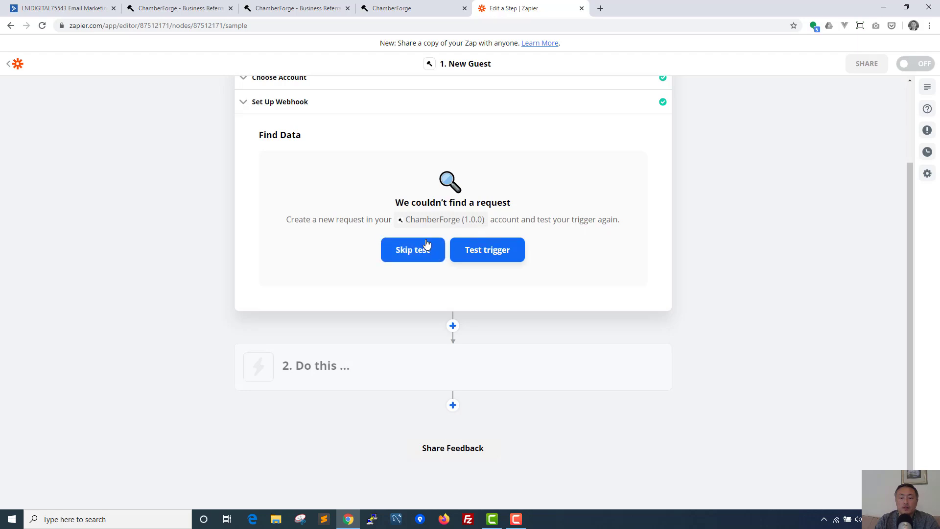
click(496, 251)
Step: Skip the trigger test and continue on to the action step
scroll(259, 245, up, 1)
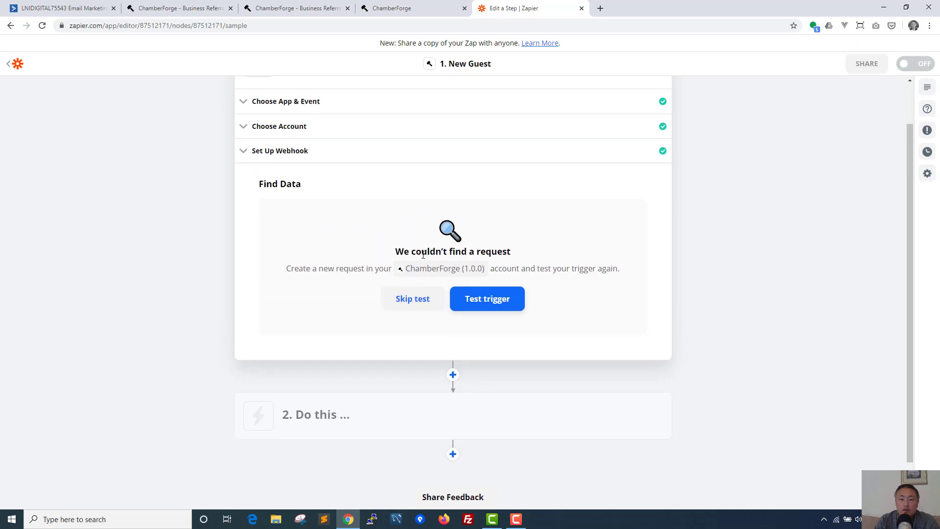
click(403, 299)
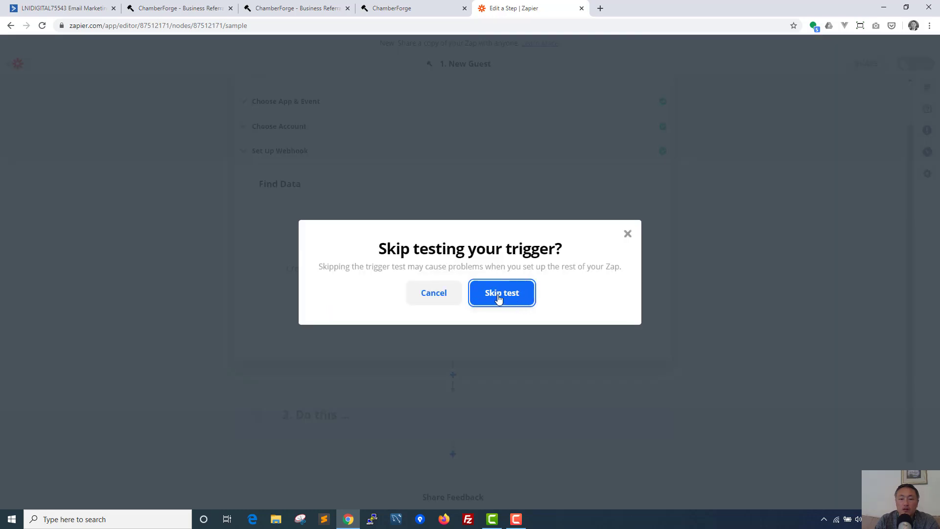
click(526, 292)
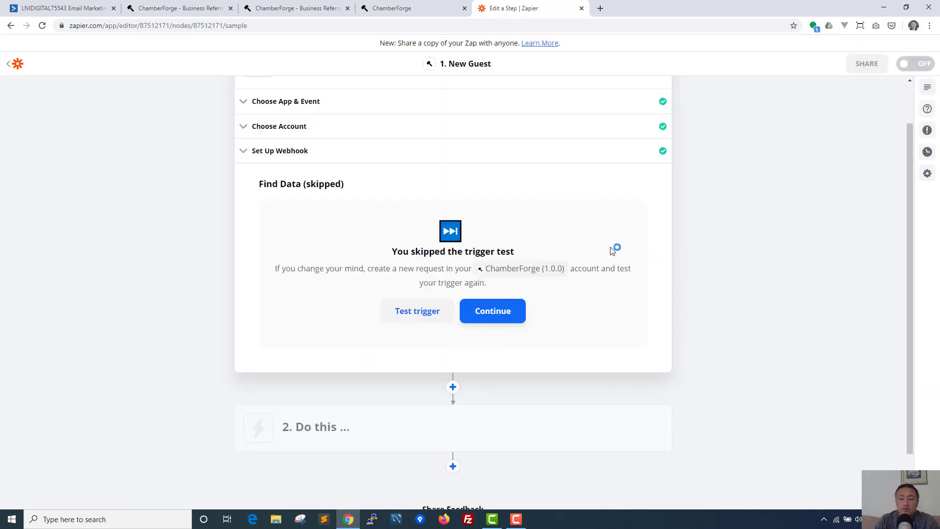
scroll(573, 241, down, 2)
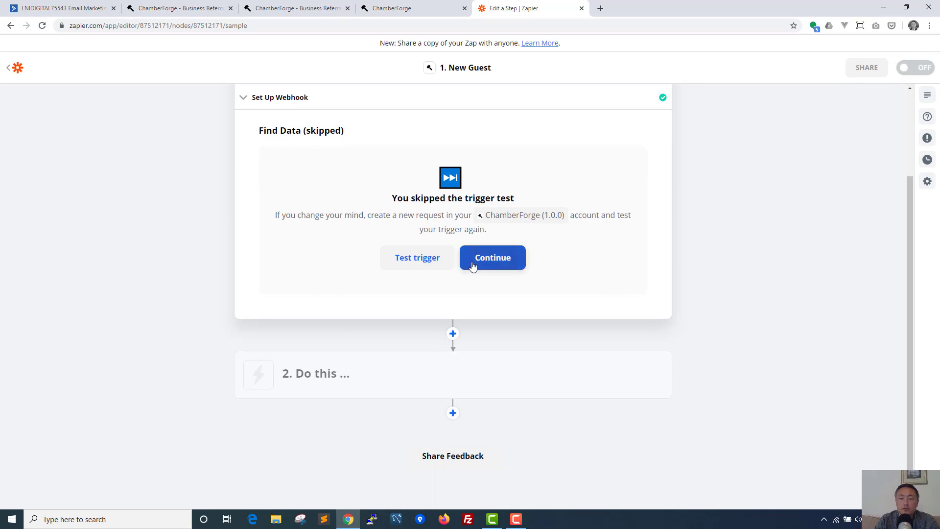
click(493, 257)
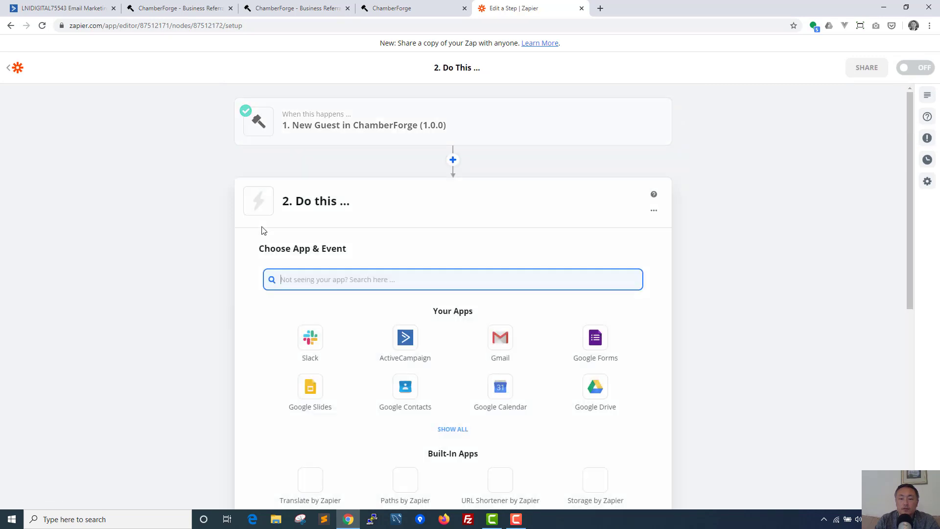
Step: Review the New Guest trigger step against the saved ChamberForge webhook
click(399, 126)
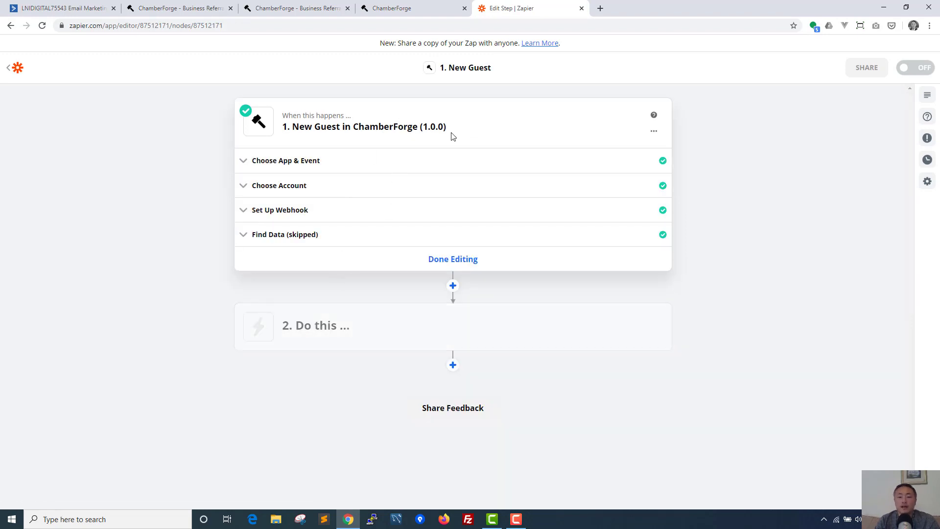
click(407, 5)
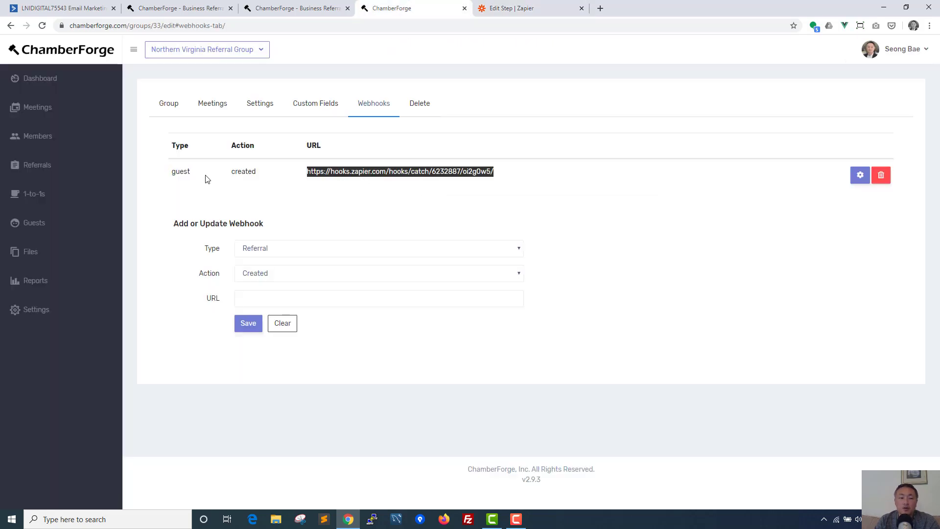
click(534, 12)
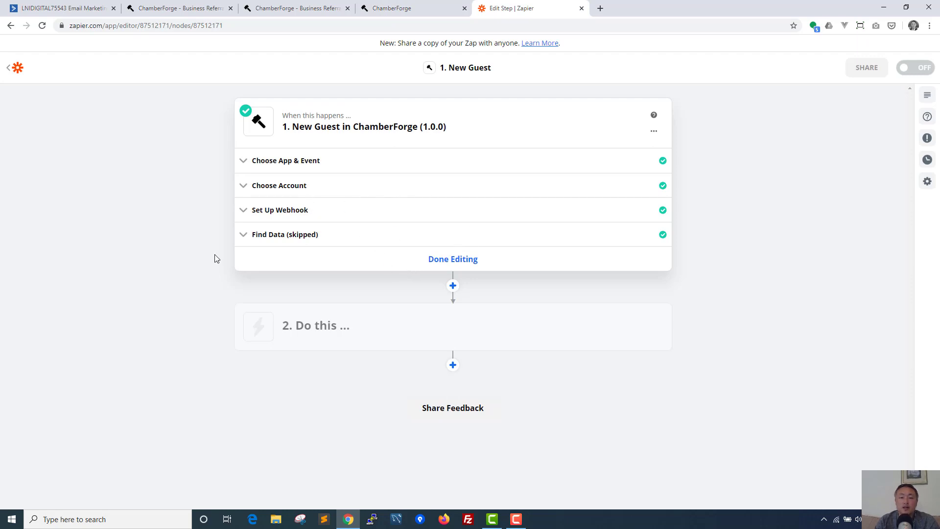
click(388, 4)
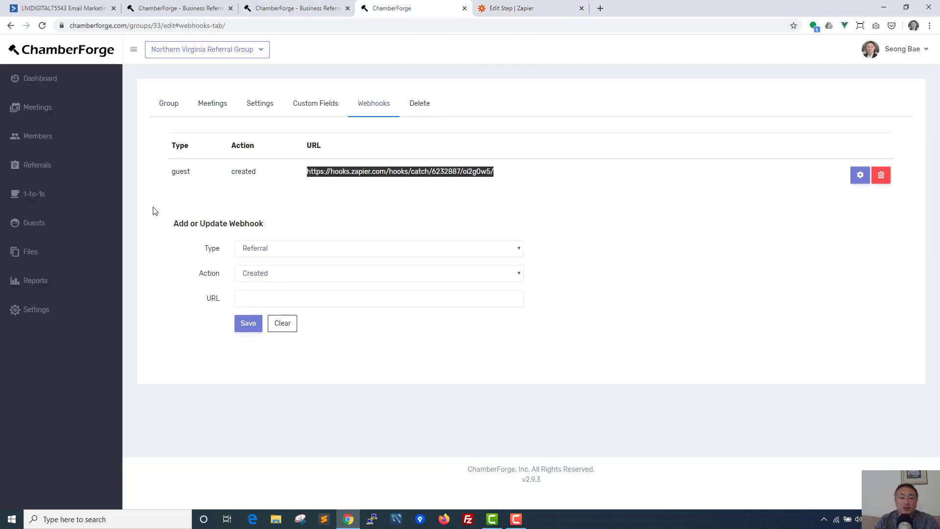
click(529, 9)
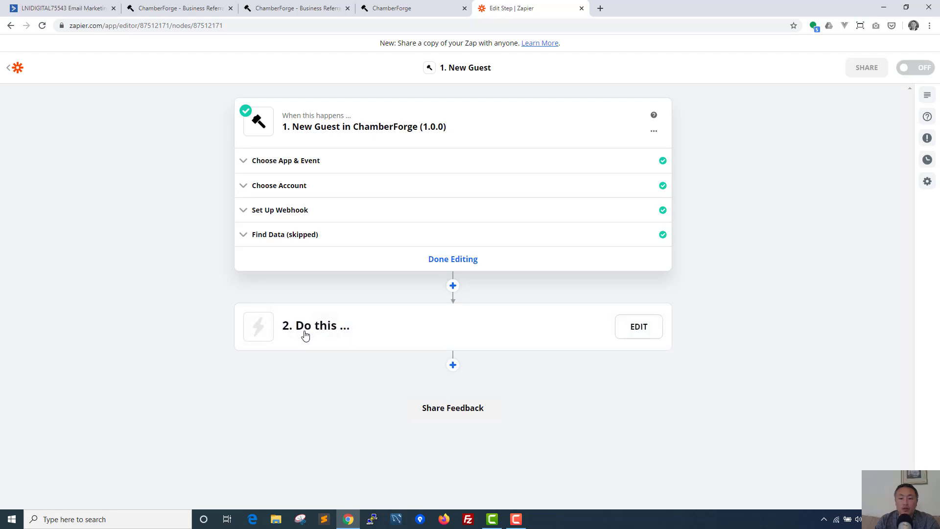
Step: Set step 2 to ActiveCampaign's Create/Update Contact action and continue
click(416, 324)
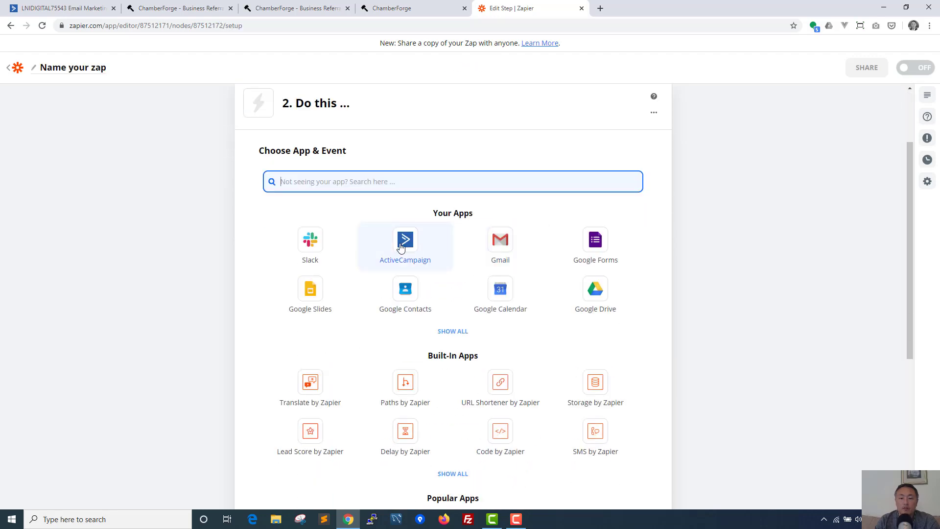
click(403, 243)
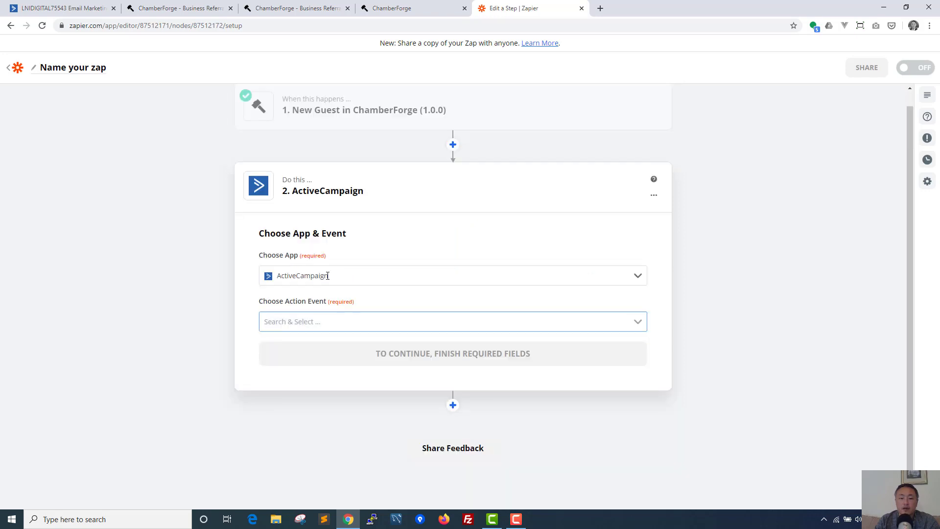
click(306, 326)
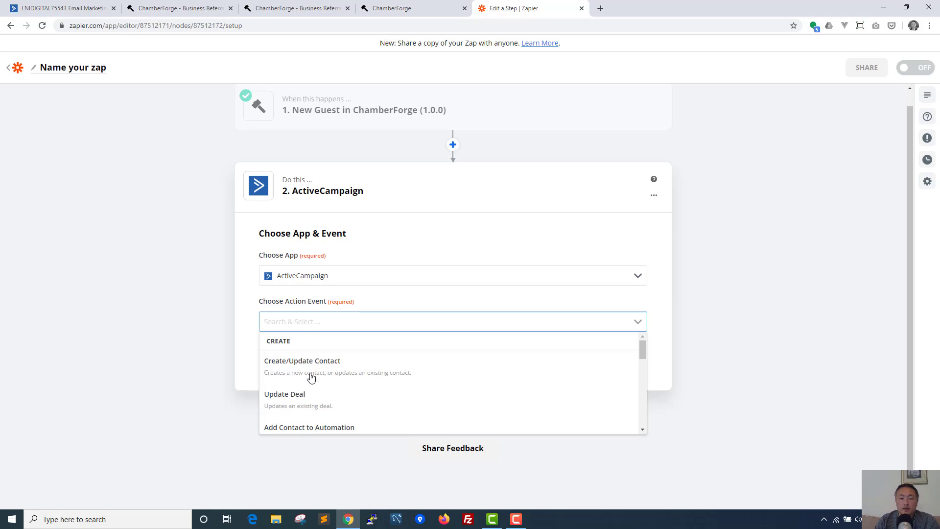
click(410, 367)
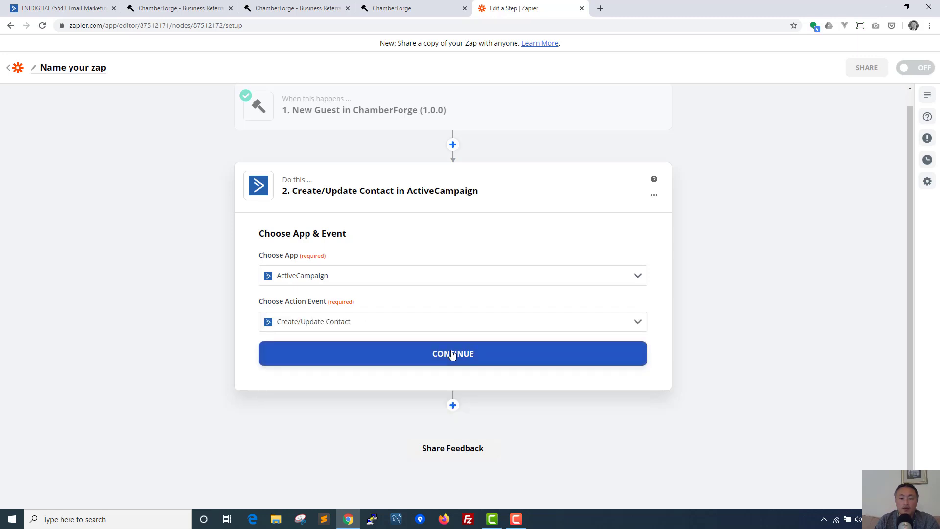
click(452, 355)
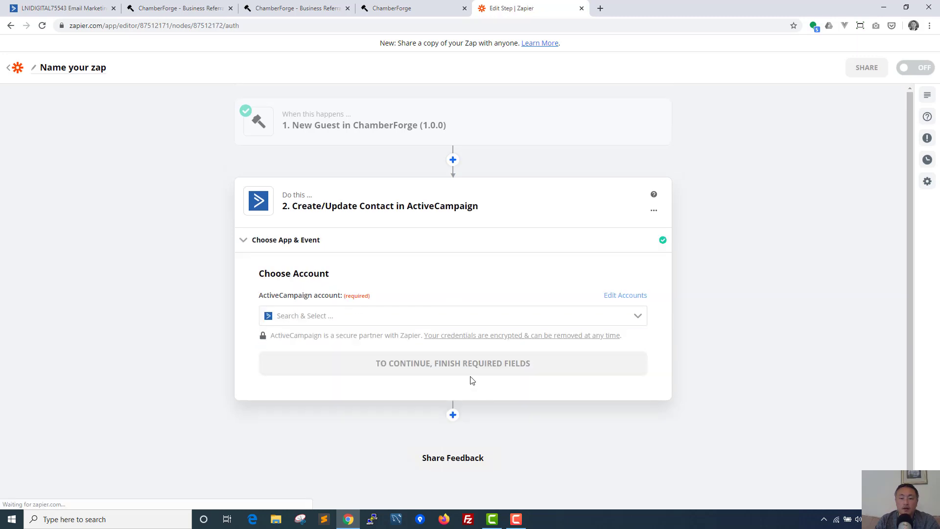
Step: Begin adding a new ActiveCampaign account needing API URL and key, then view ActiveCampaign Contacts
click(315, 309)
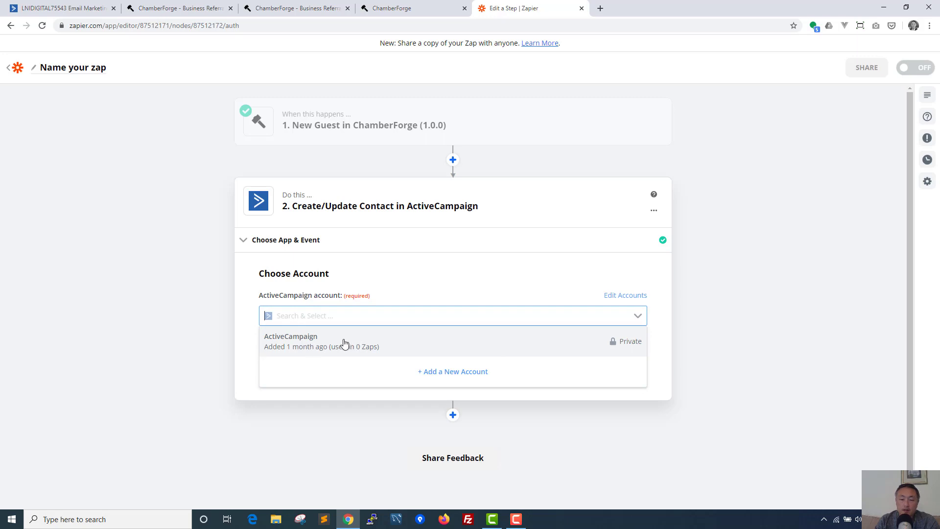
click(454, 374)
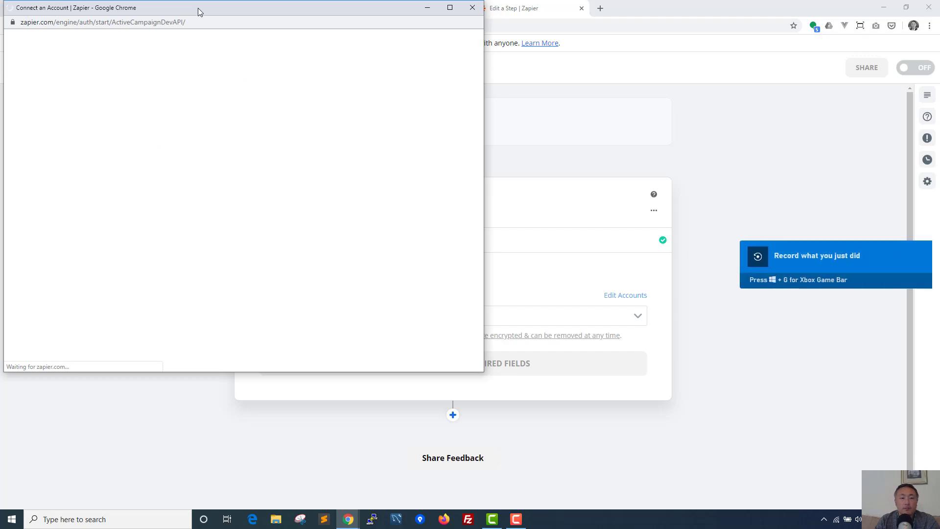
drag(198, 8, 368, 50)
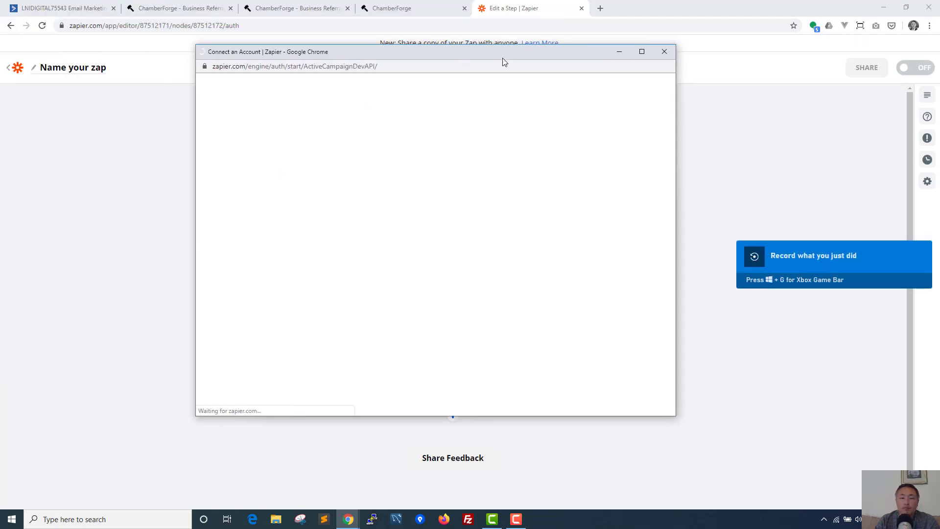
drag(461, 53, 485, 56)
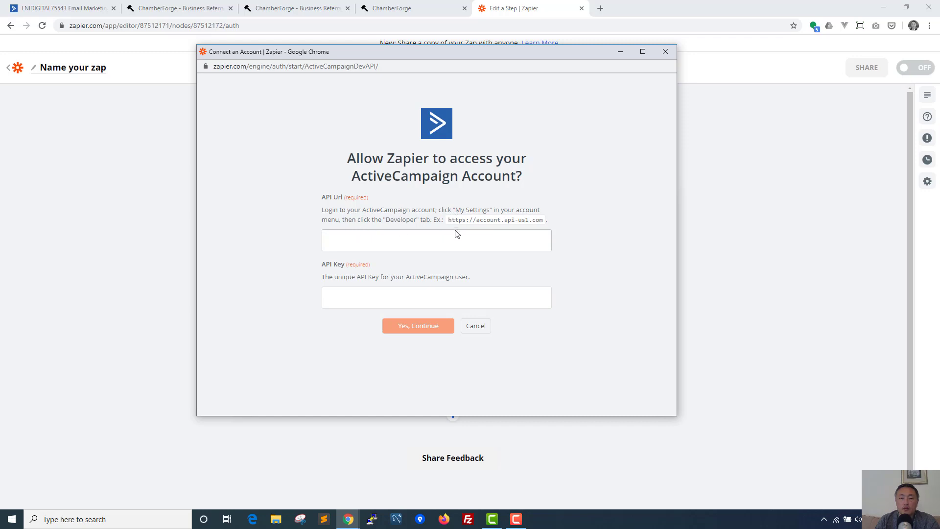
click(81, 8)
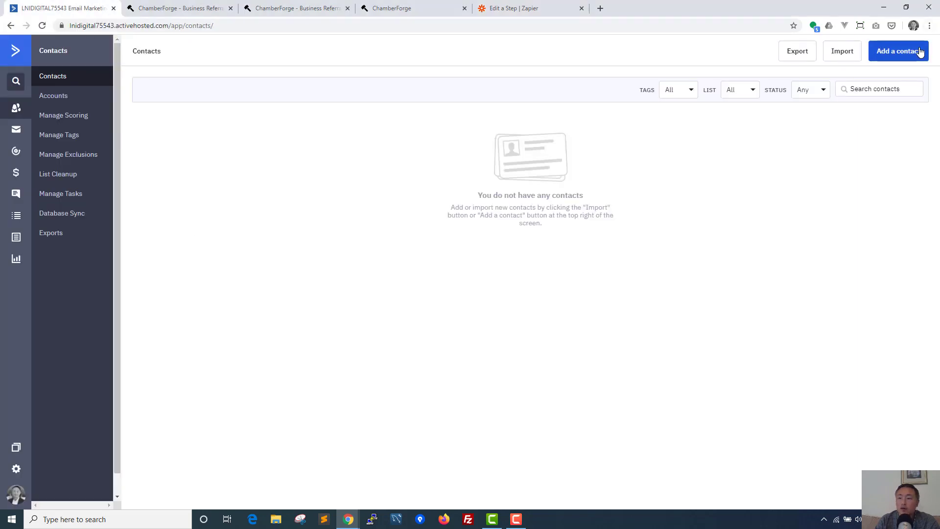
Step: Open ActiveCampaign's Developer settings alongside Zapier's Connect an Account form
click(11, 472)
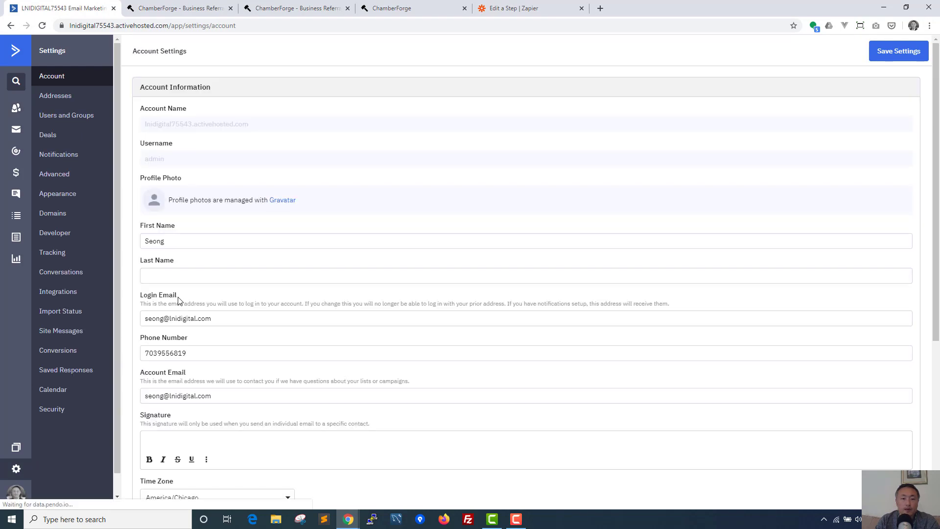
click(511, 4)
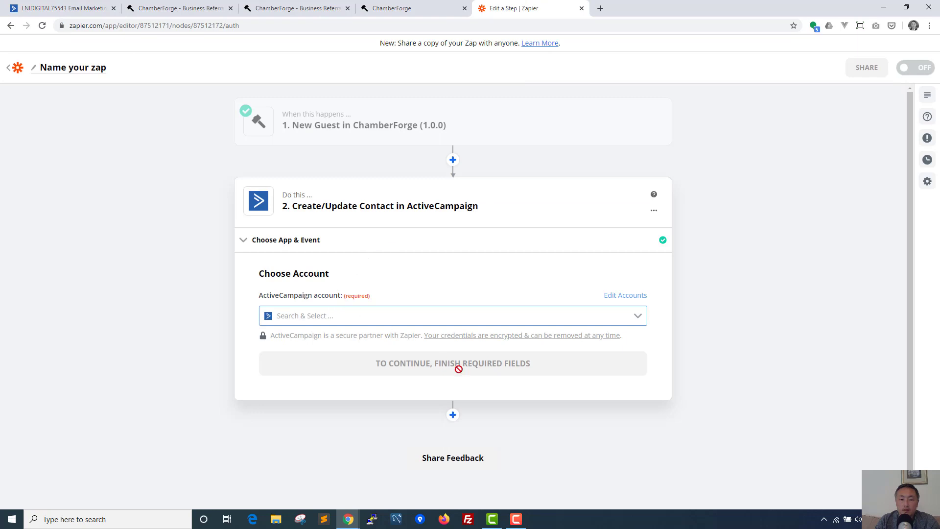
click(342, 520)
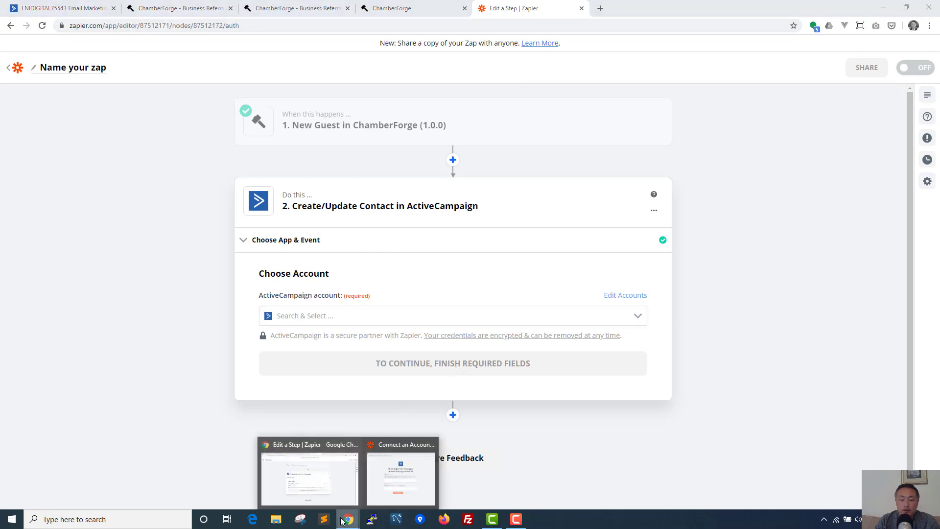
click(400, 471)
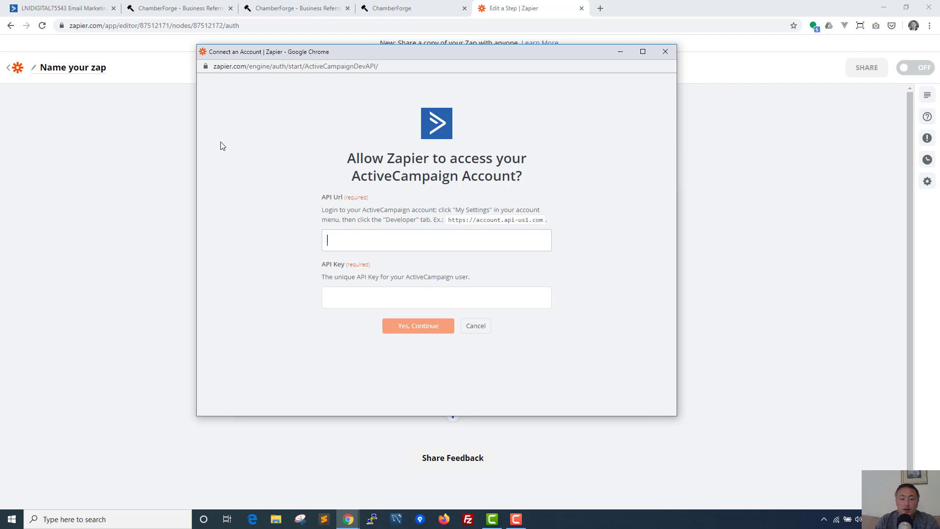
click(62, 13)
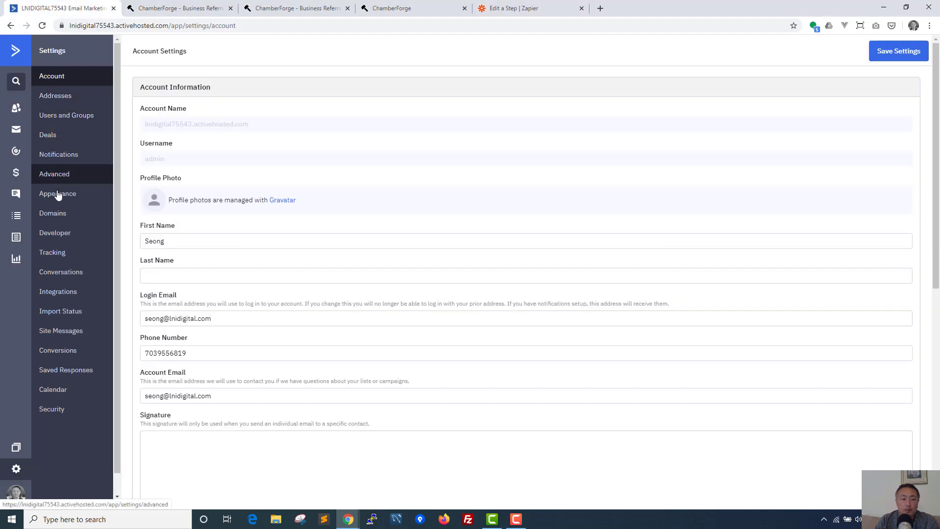
click(61, 235)
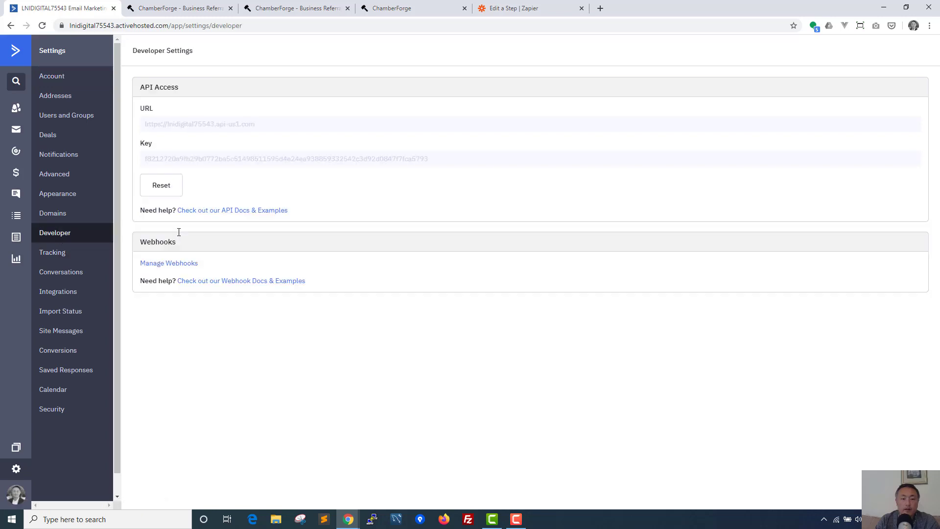
Step: Copy the API URL and API key into Zapier's form and allow access as ActiveCampaign #2
triple_click(209, 127)
key(ctrl+c)
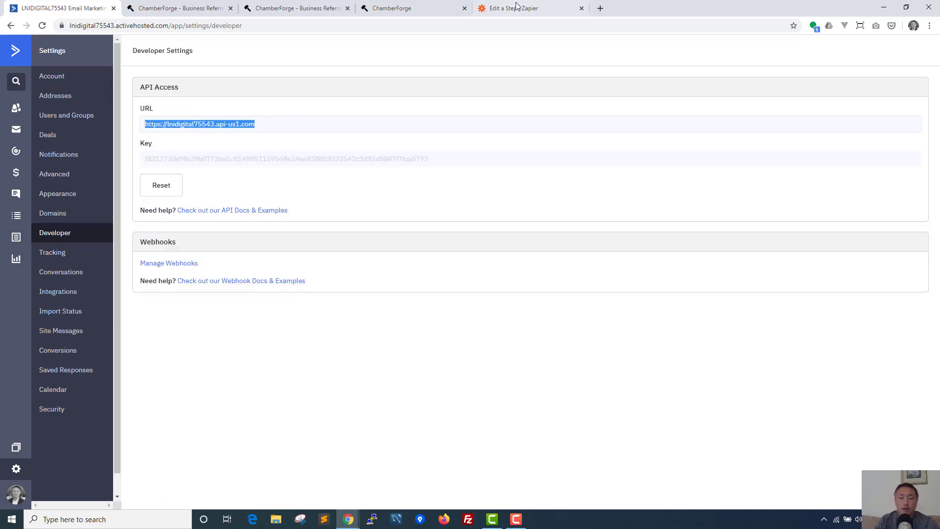
key(alt+Tab)
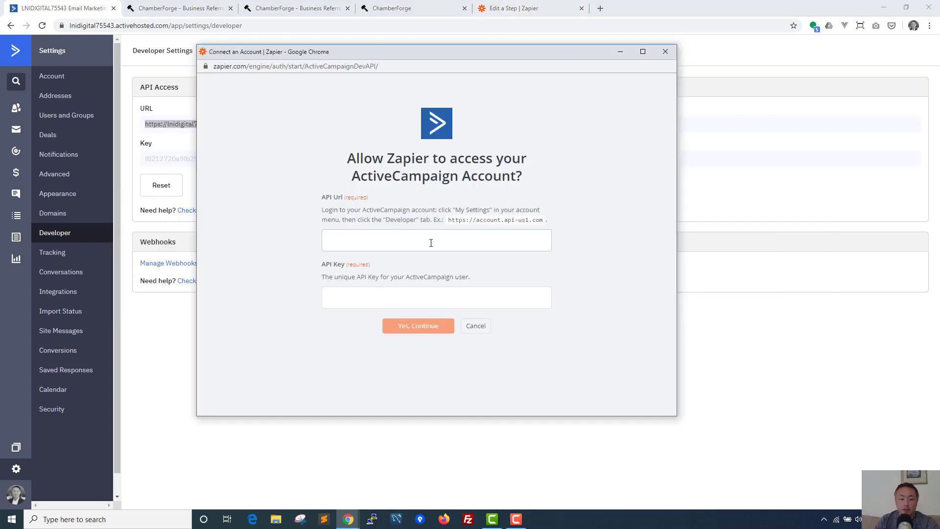
key(ctrl+v)
click(156, 223)
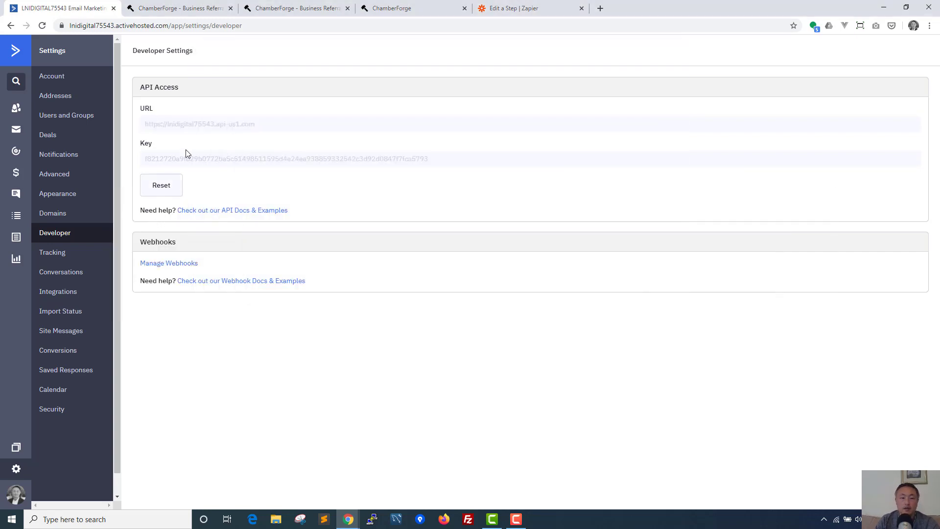
double_click(192, 158)
key(ctrl+c)
key(alt+Tab)
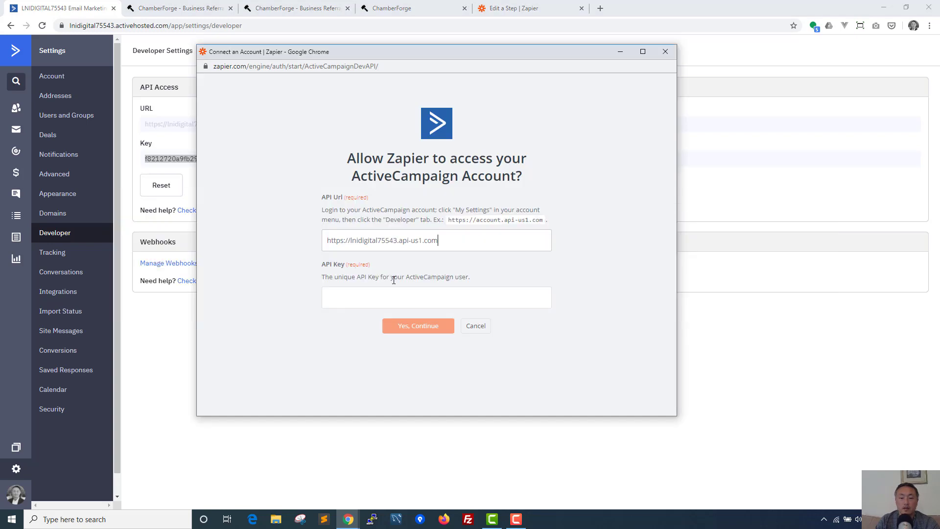
click(392, 301)
key(ctrl+v)
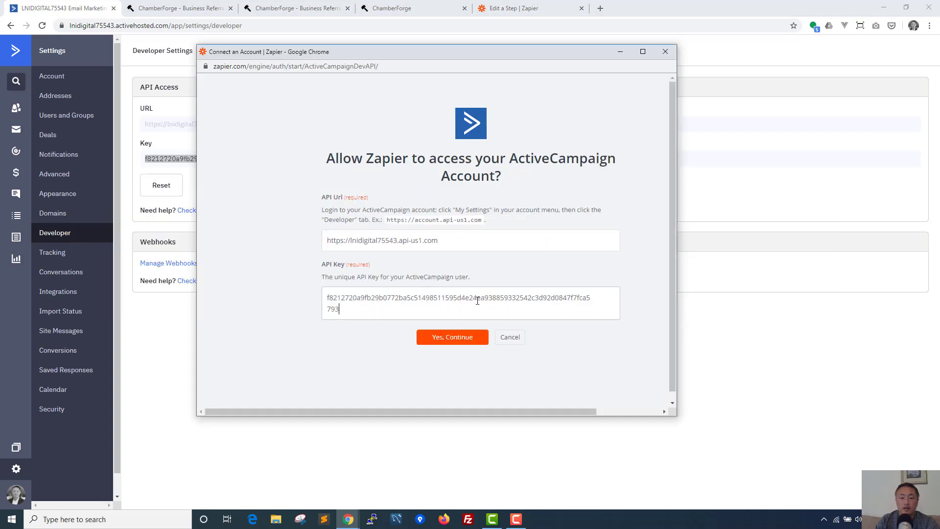
click(463, 336)
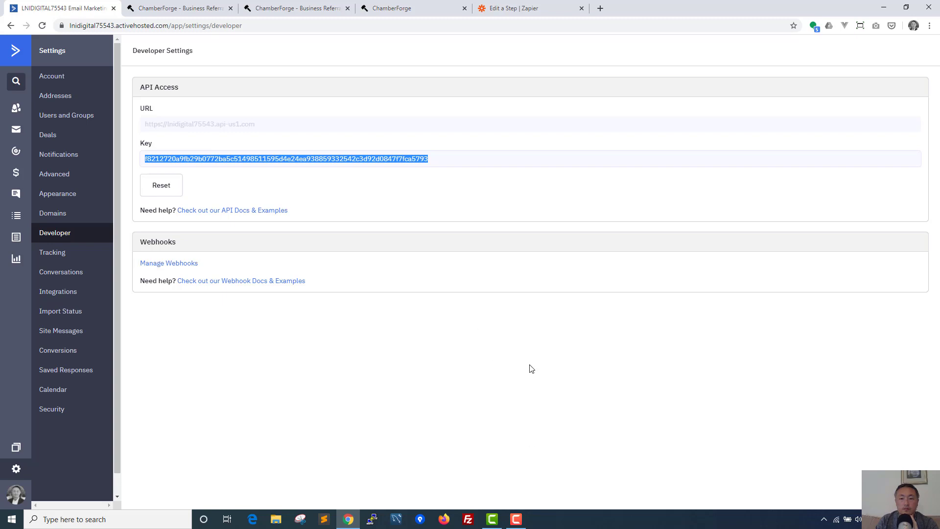
click(514, 8)
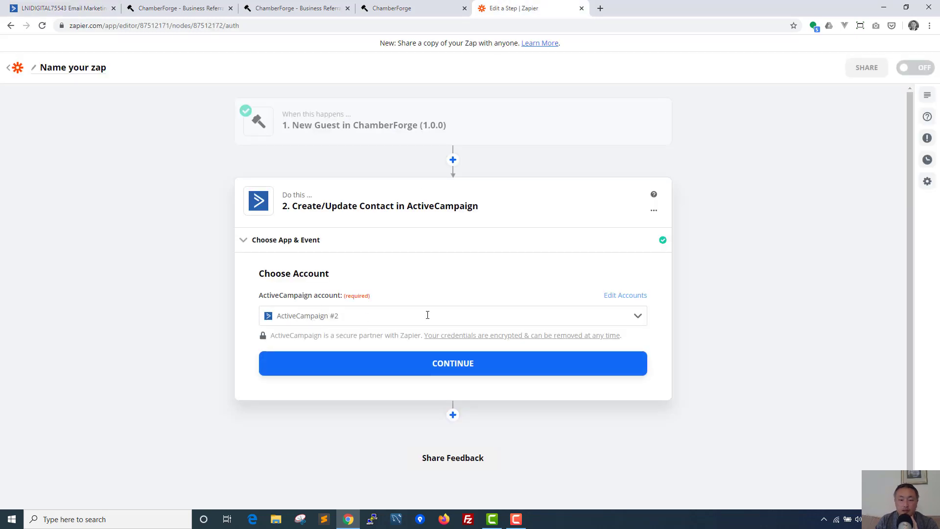
Step: Confirm the ActiveCampaign account and choose Master Contact List as the contact list
click(448, 367)
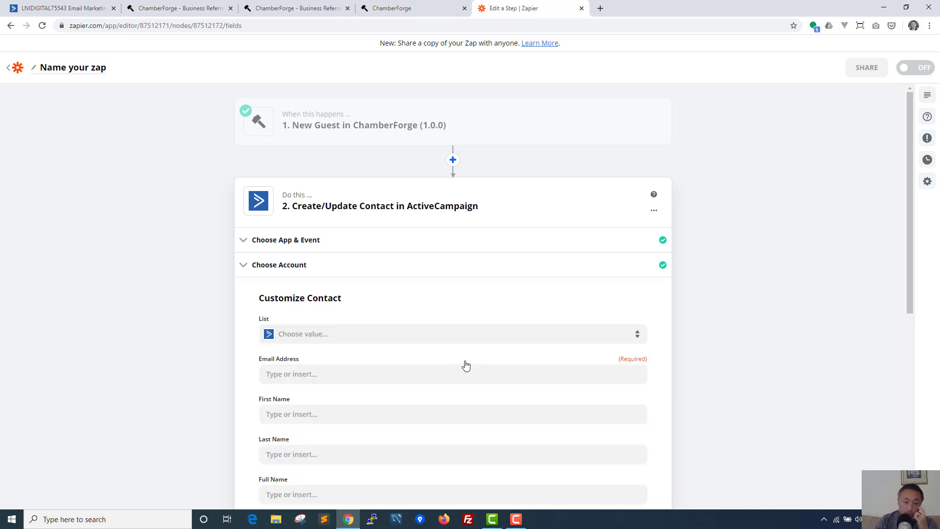
scroll(462, 293, down, 2)
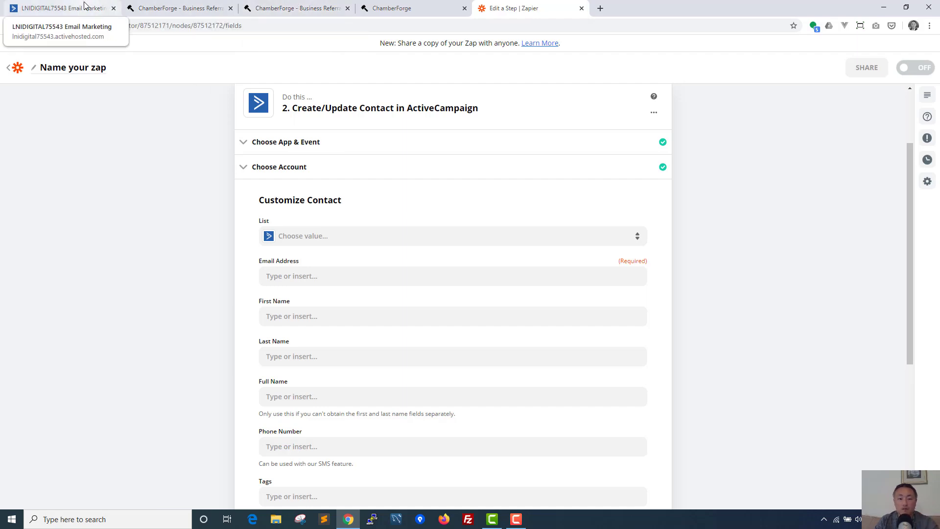
scroll(445, 245, down, 1)
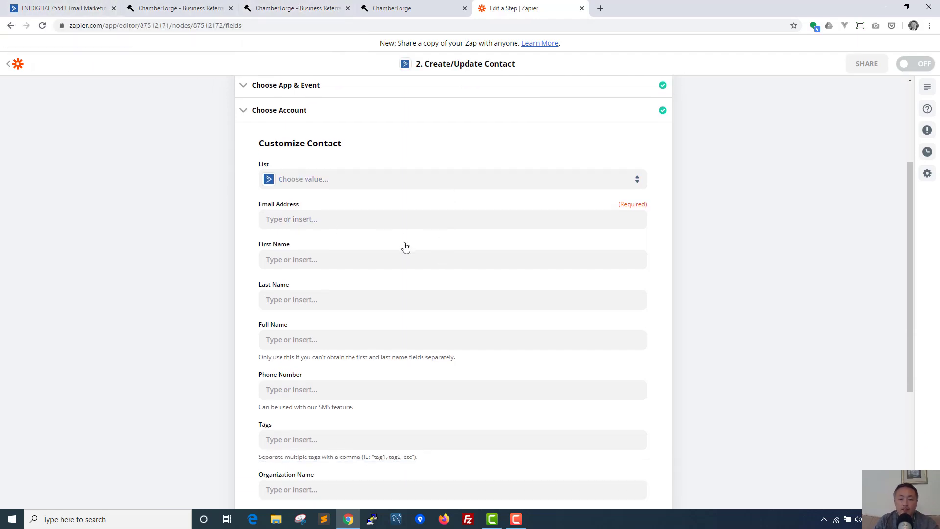
click(352, 180)
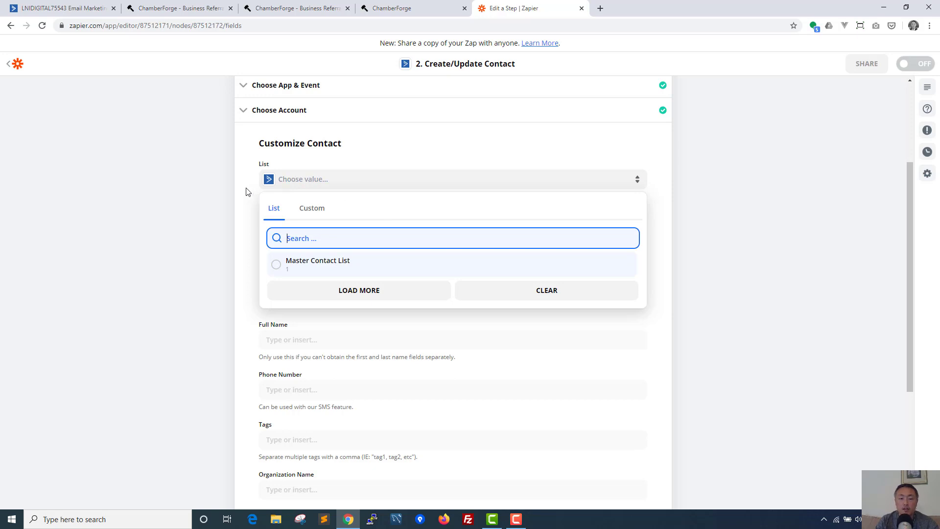
click(276, 267)
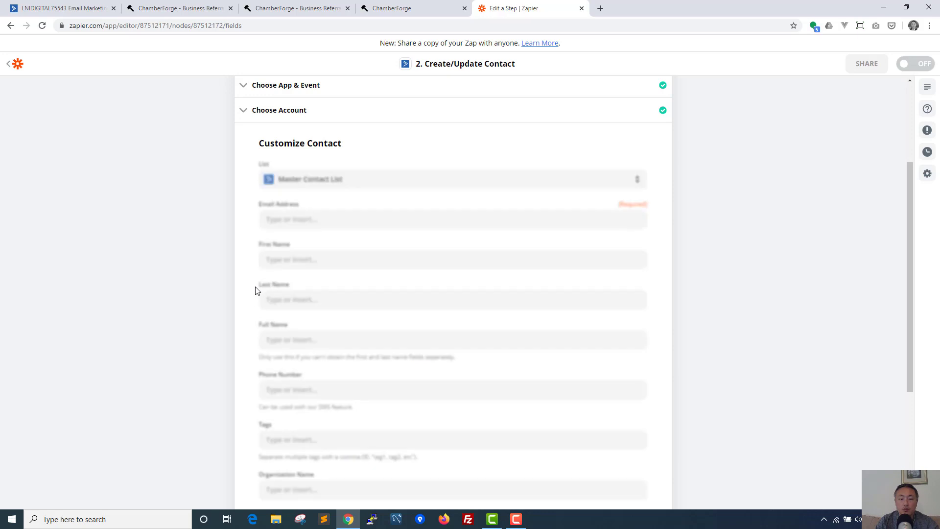
click(302, 223)
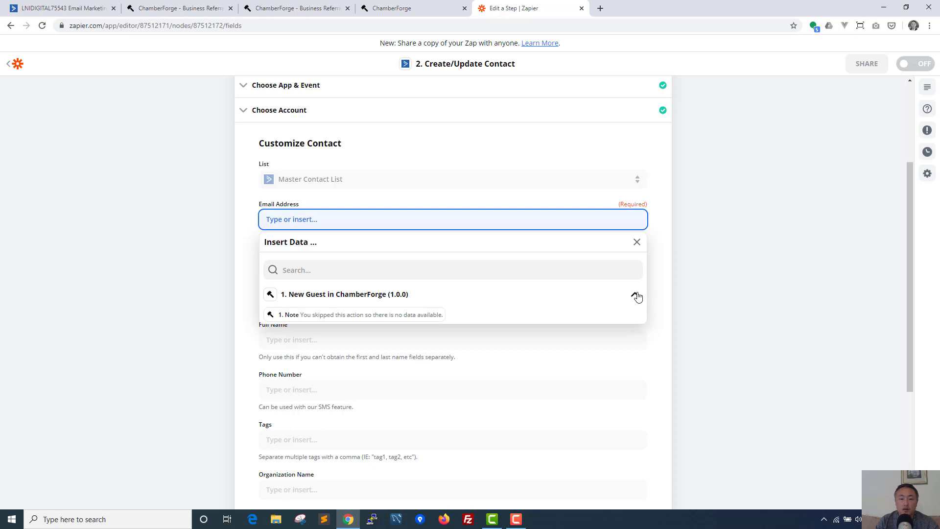
click(698, 285)
Step: Reopen the ChamberForge New Guest trigger and expand its skipped Find Data test section
scroll(543, 258, up, 1)
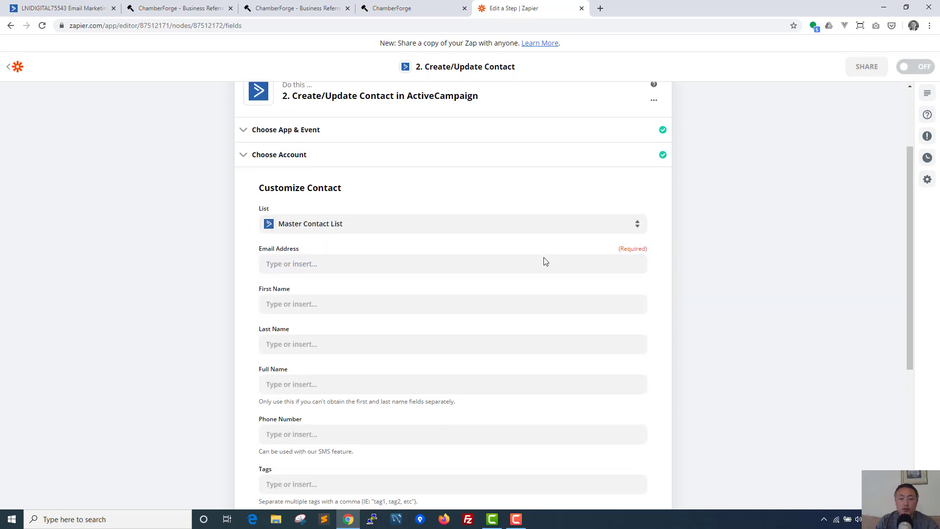
scroll(545, 262, up, 3)
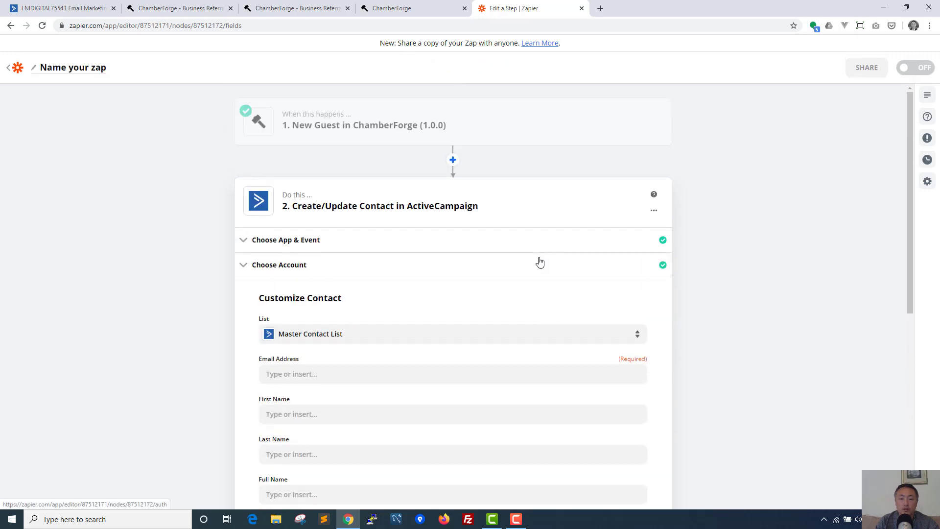
click(359, 140)
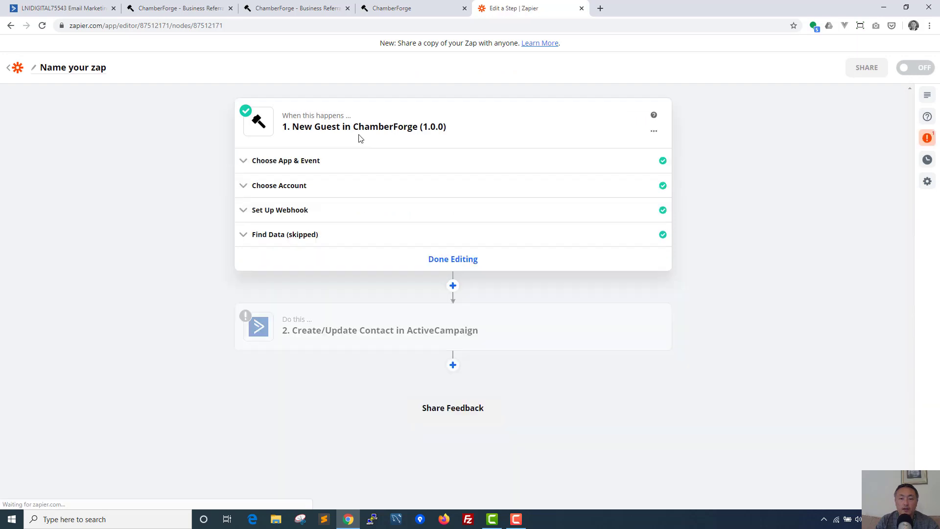
click(329, 234)
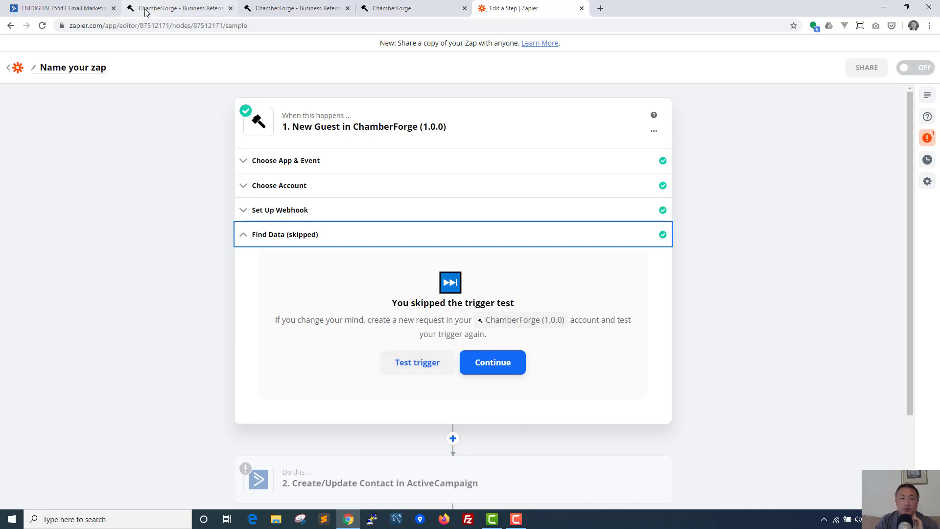
click(282, 7)
Step: Go to the ChamberForge group's guest list
click(198, 8)
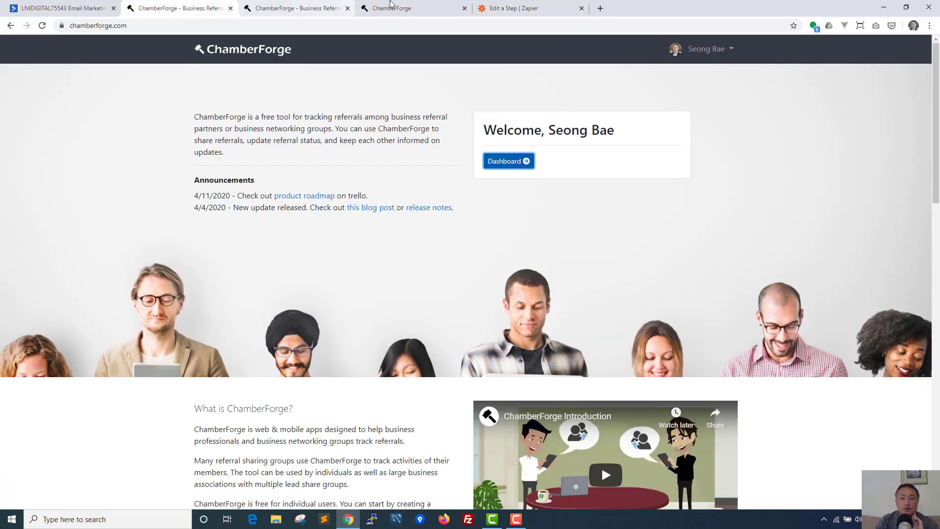
click(390, 5)
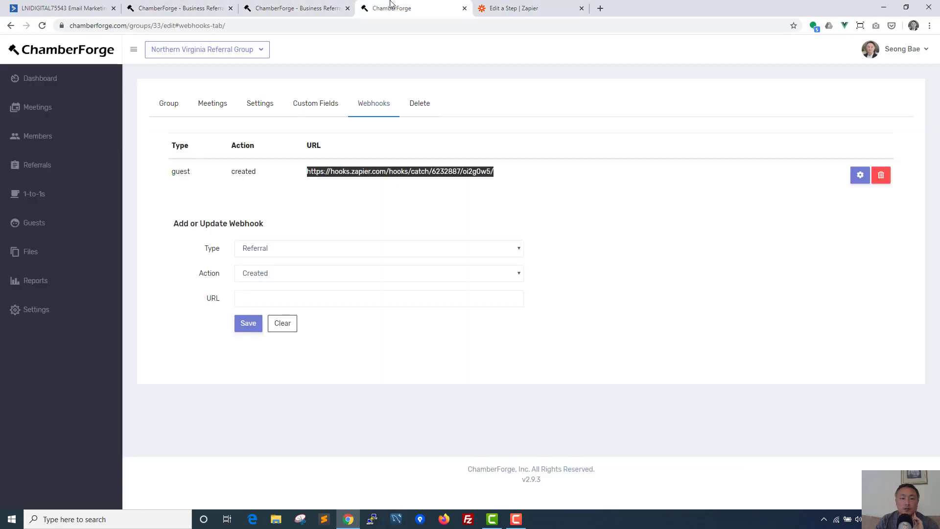
click(59, 224)
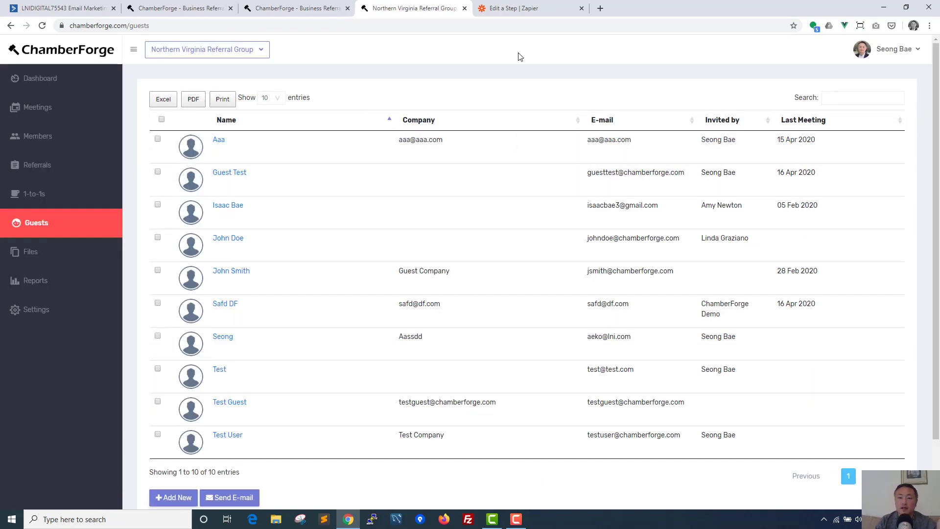
click(515, 8)
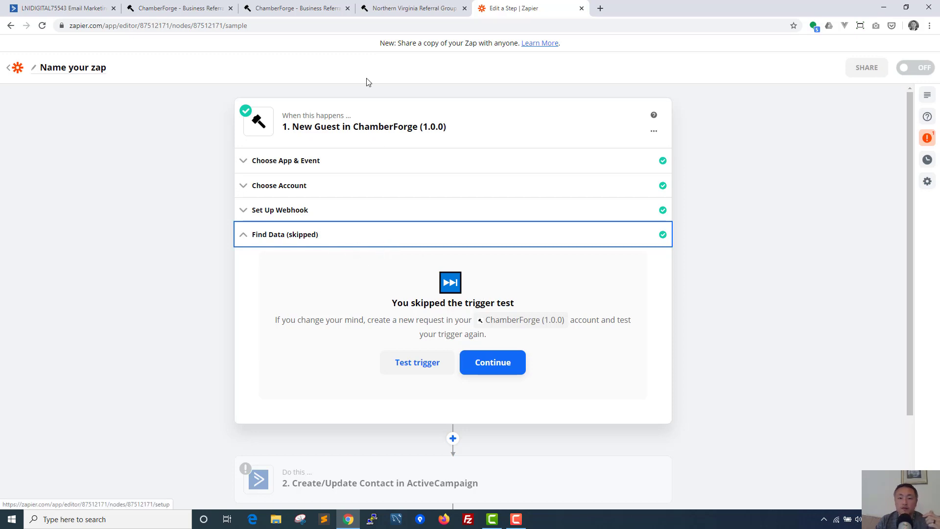
click(389, 7)
scroll(399, 248, down, 3)
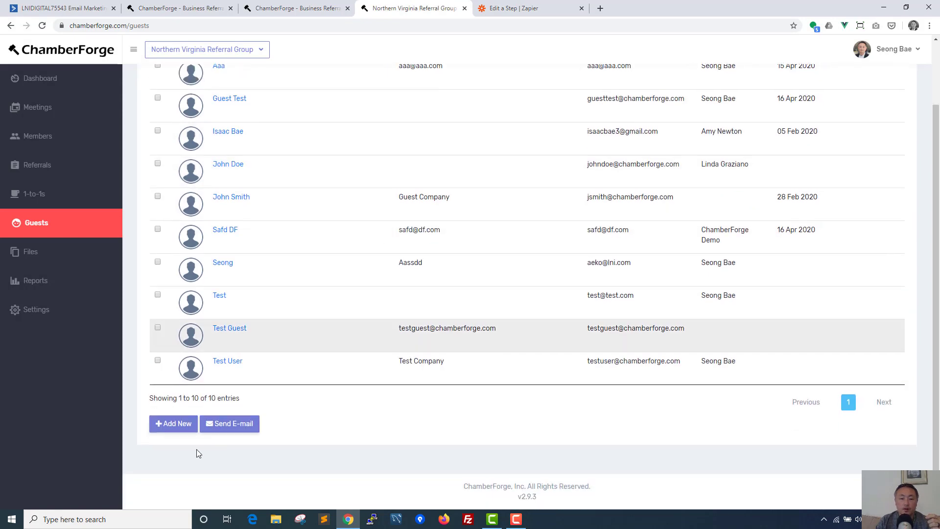
Step: Enter the test guest's e-mail in Add Guest and start a new entry once no match is found
click(183, 431)
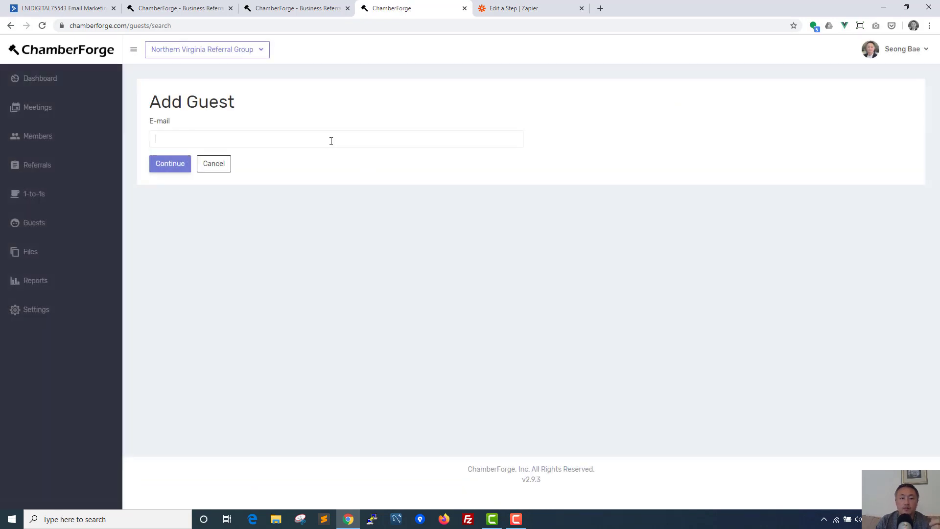
click(330, 140)
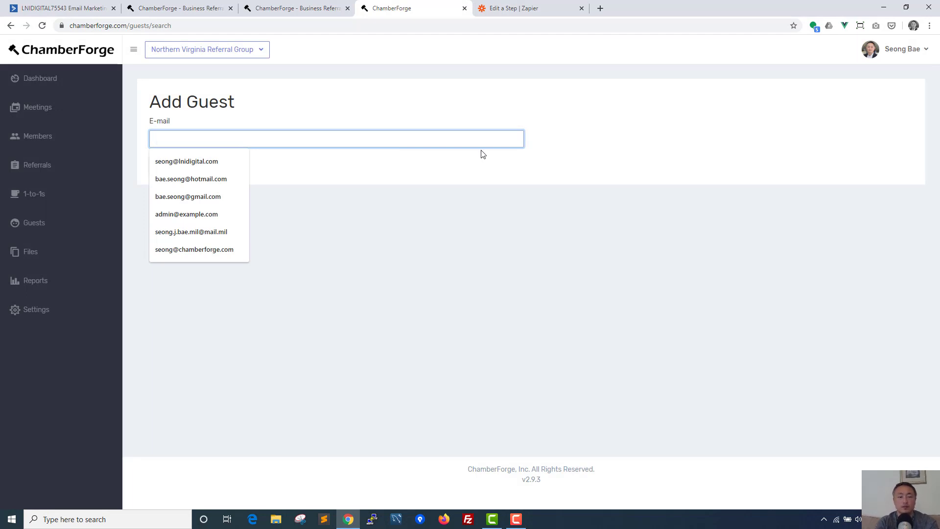
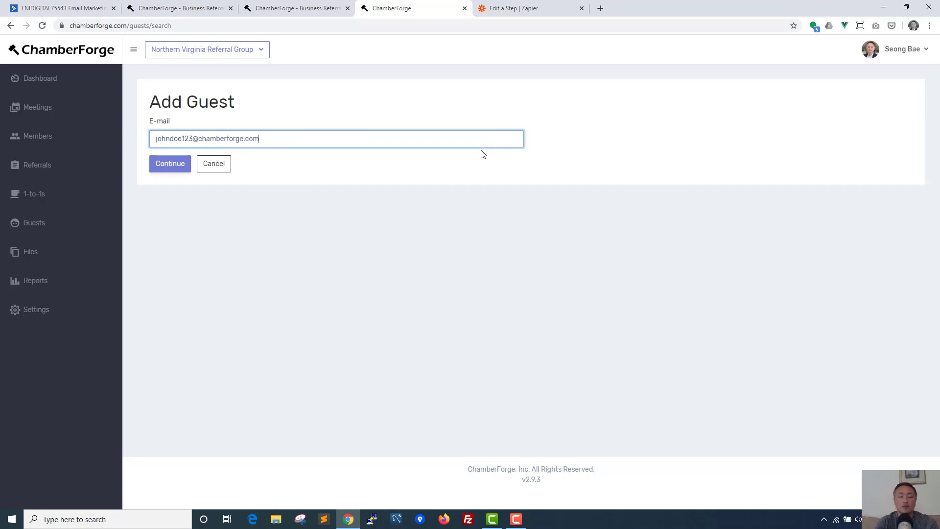
click(171, 168)
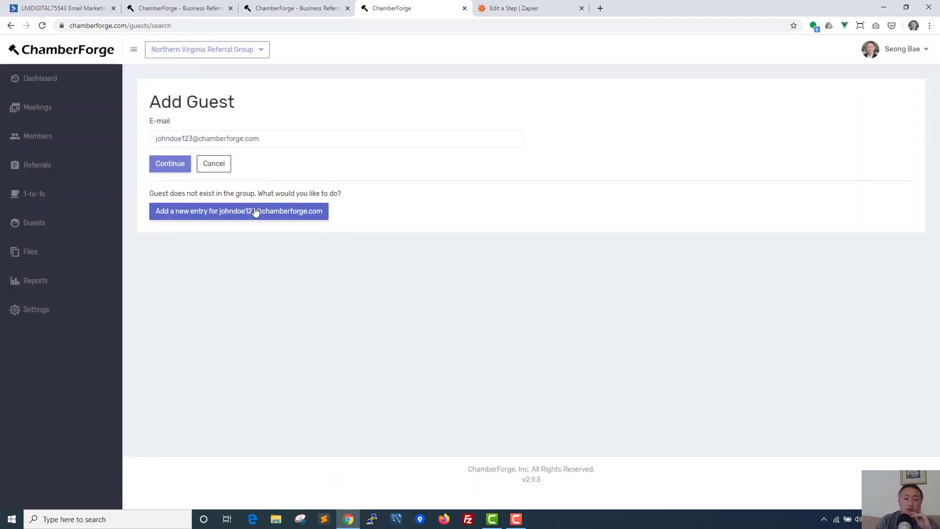
click(211, 214)
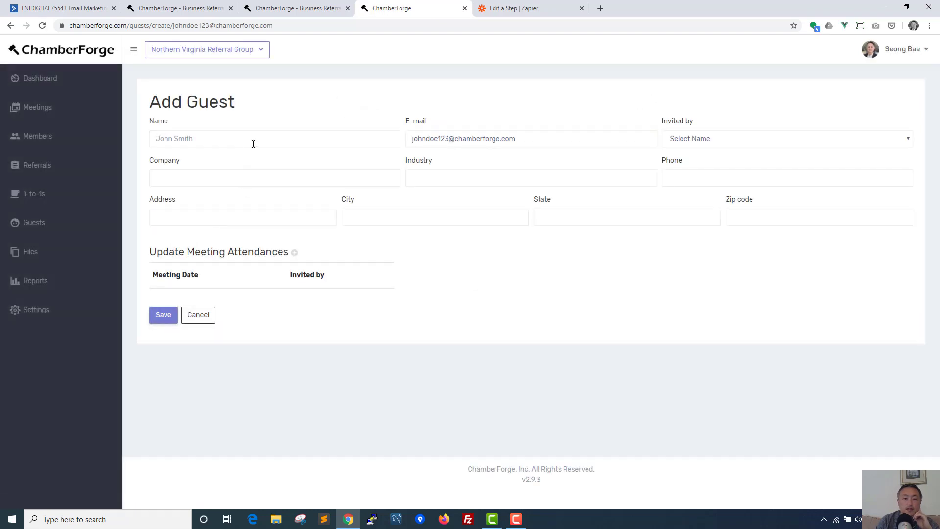
Step: Fill in the guest's name, company, Accounting and Tax Preparation industry and phone number
click(252, 143)
text(John Doe 123)
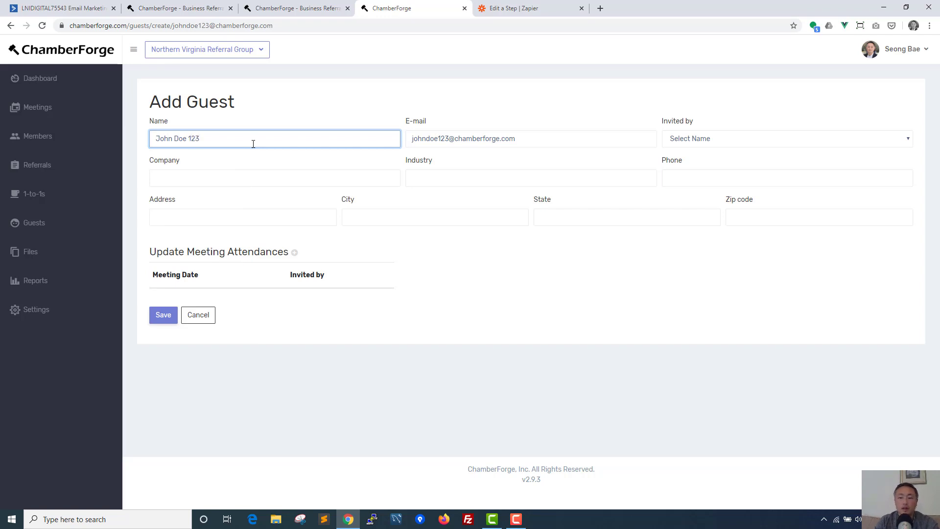
click(203, 174)
text(John Doe 123 Com)
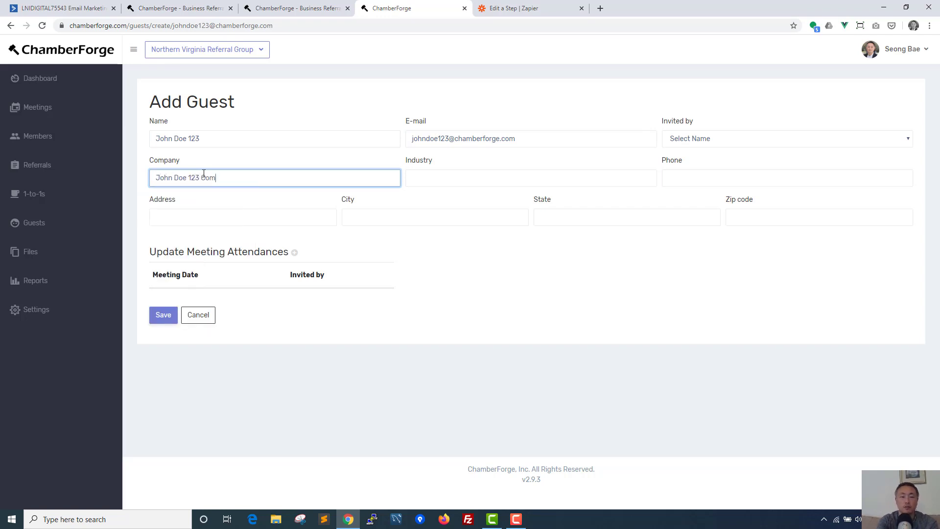
text(y)
key(Tab)
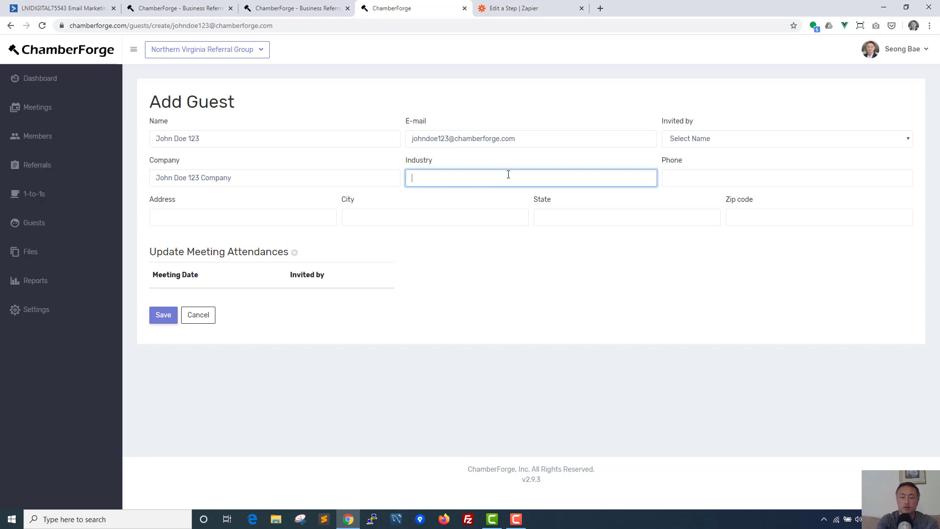
text(accounting)
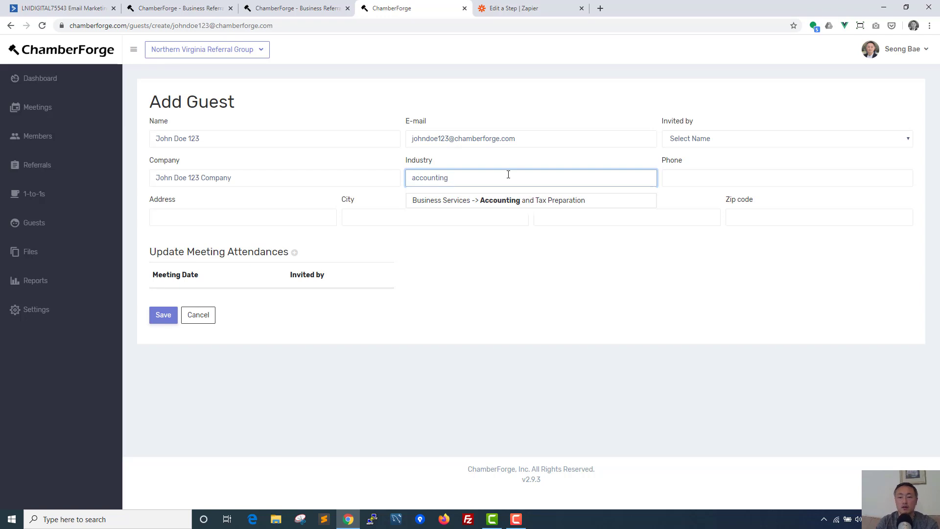
click(524, 208)
click(695, 178)
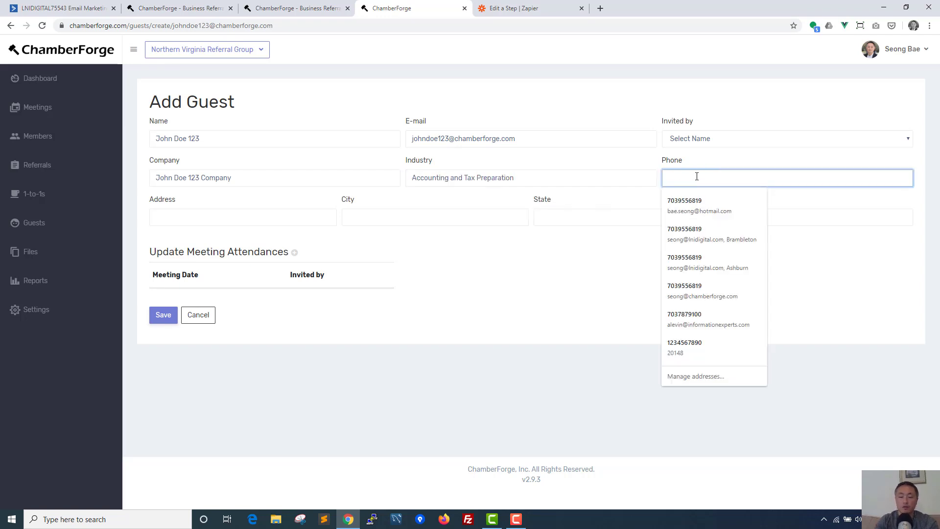
text(123-456)
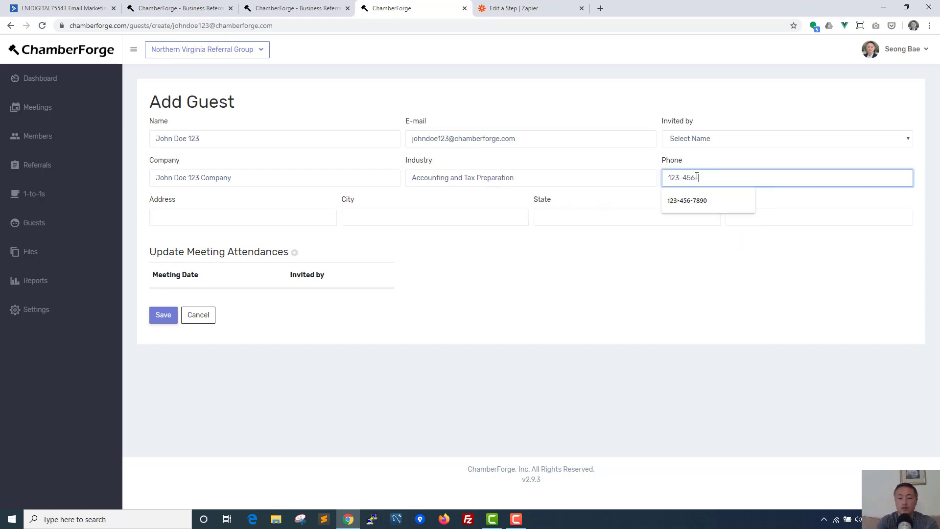
text(-7890)
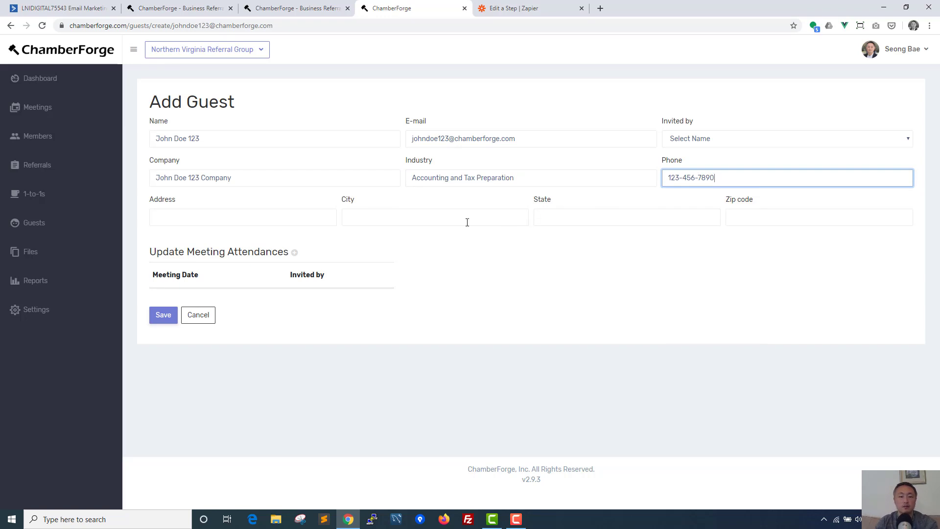
Step: Enter the guest's street address, city, state and zip code, then save the guest
click(299, 216)
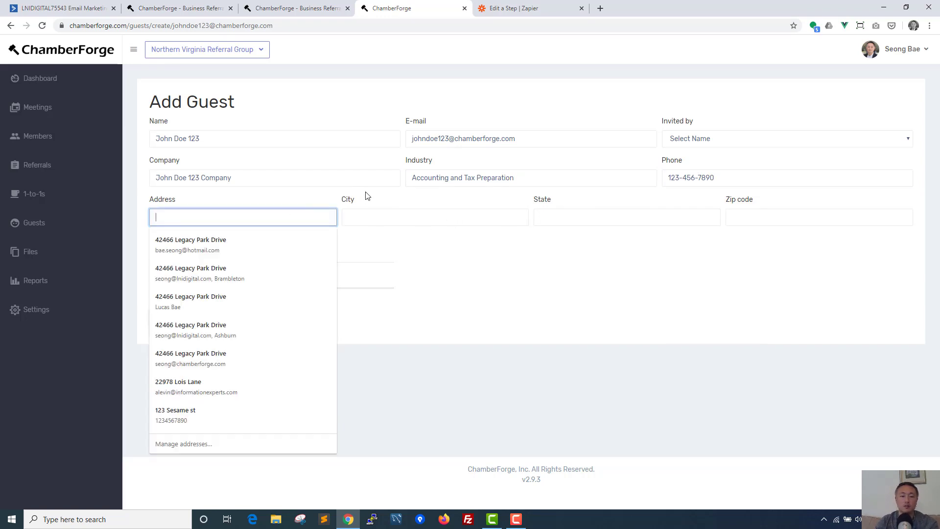
text(123)
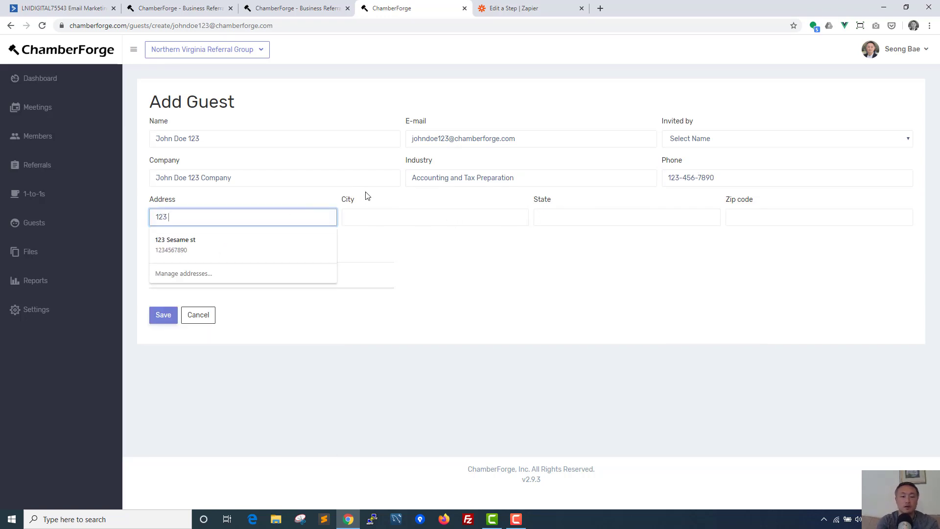
text( Sesame St)
key(Tab)
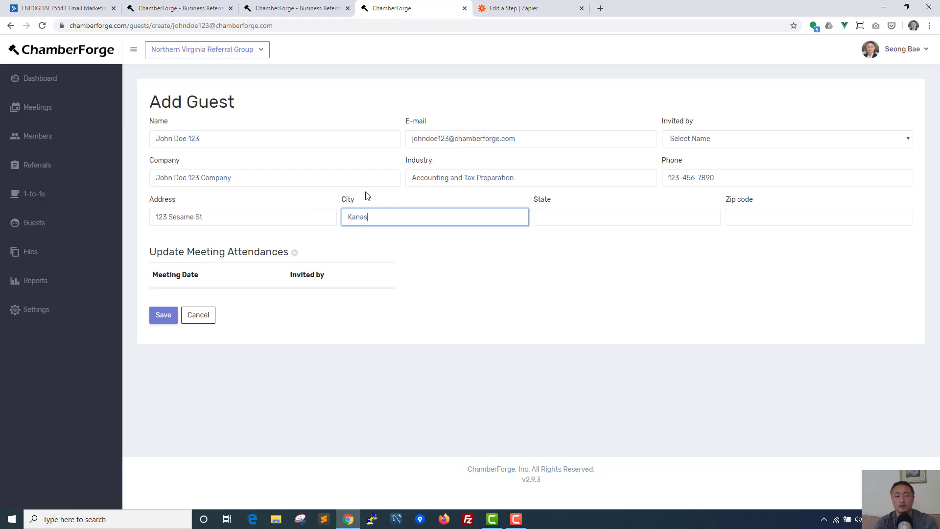
text(Kansas City)
key(Tab)
text(K)
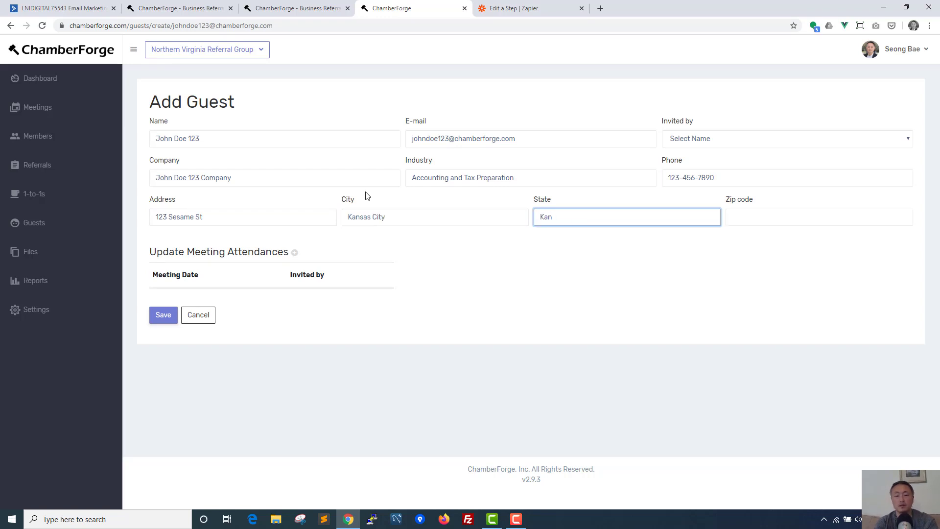
key(Tab)
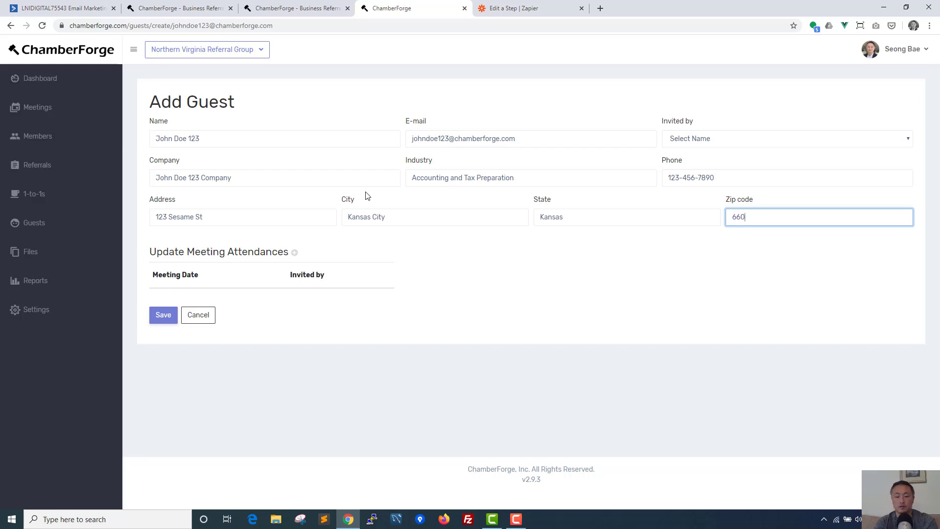
text(66090)
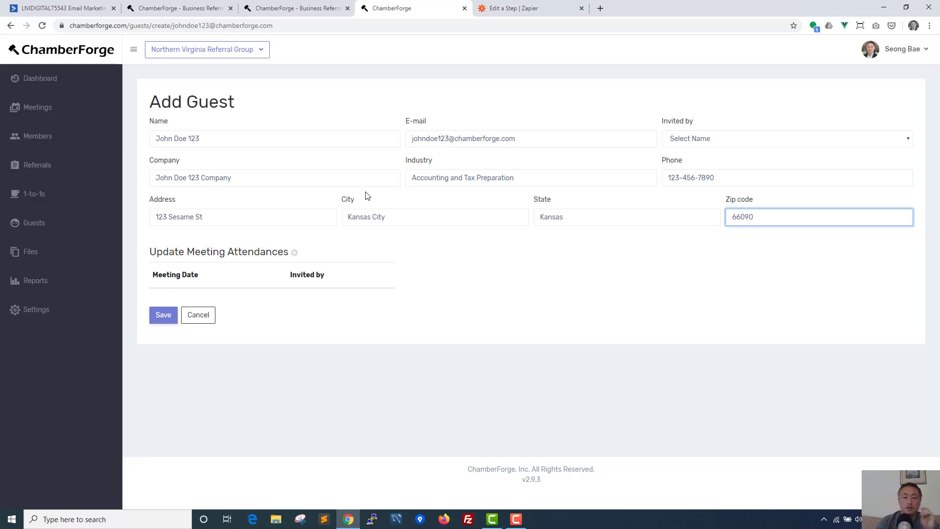
click(166, 321)
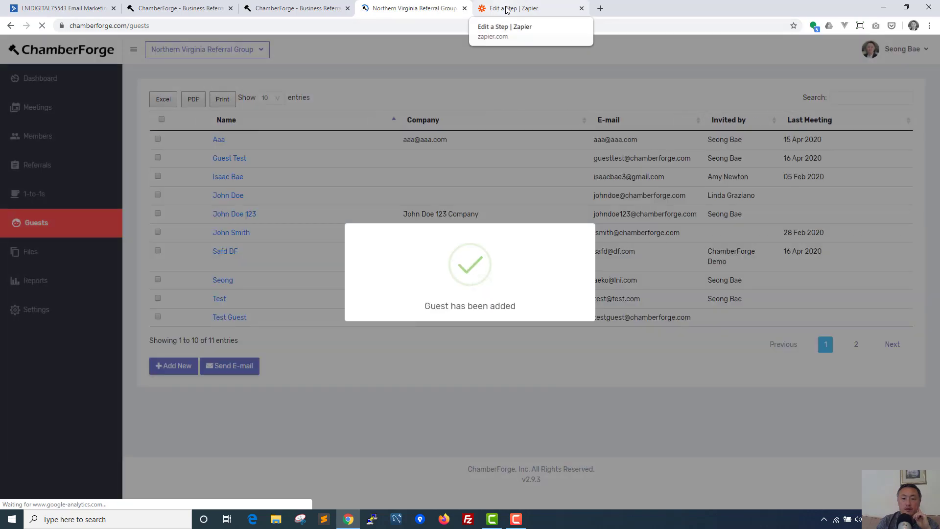
Step: Test the New Guest trigger, review the retrieved Request A guest data, and continue
click(507, 8)
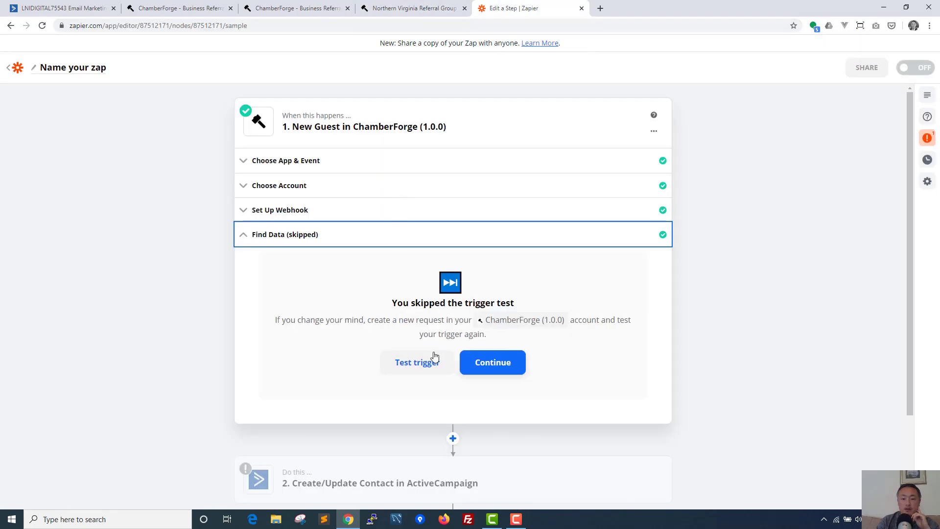
click(419, 363)
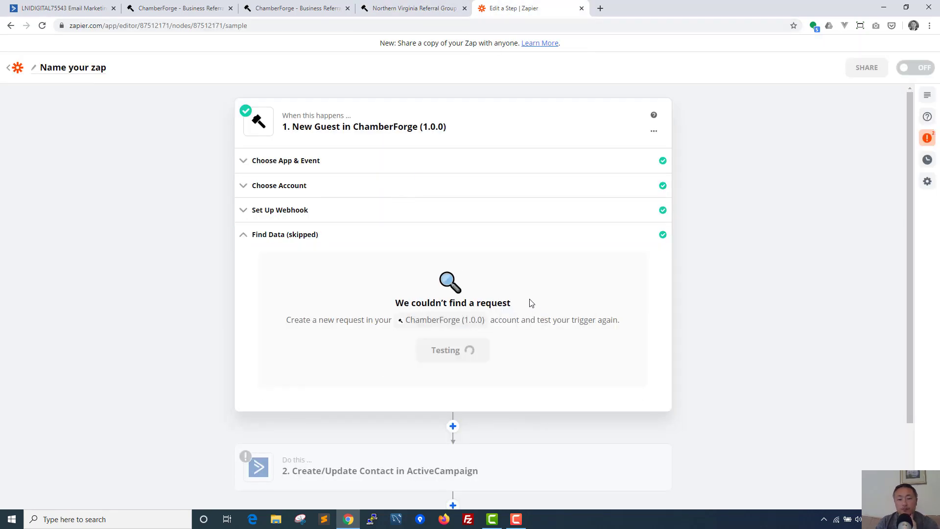
scroll(265, 341, down, 2)
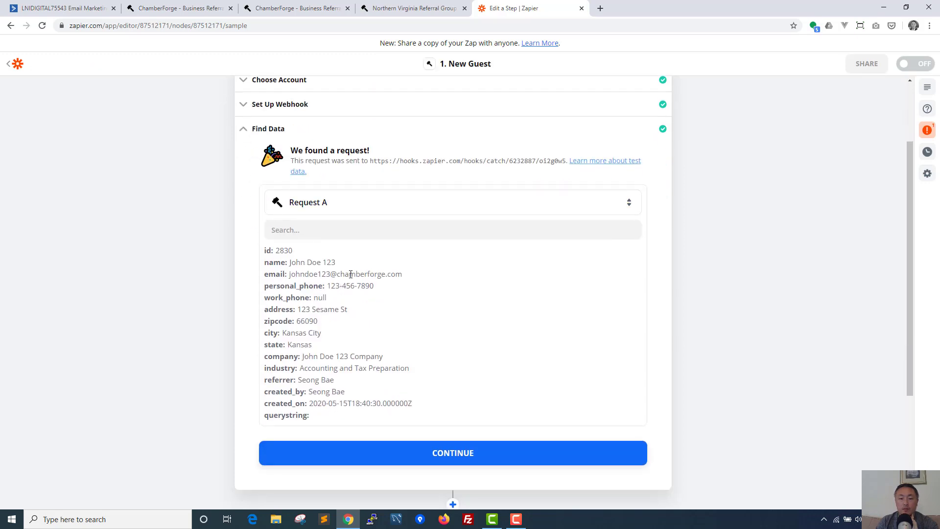
drag(289, 265, 424, 338)
click(426, 337)
scroll(468, 326, down, 2)
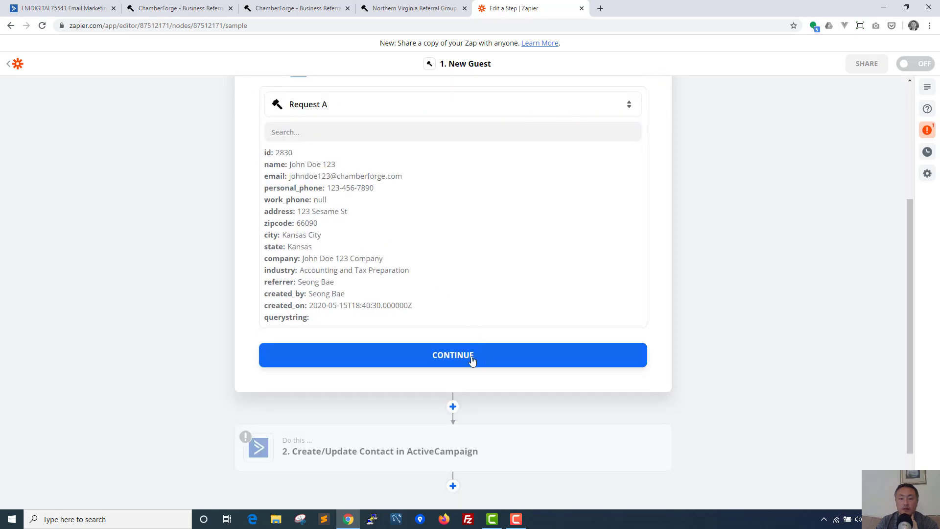
click(442, 359)
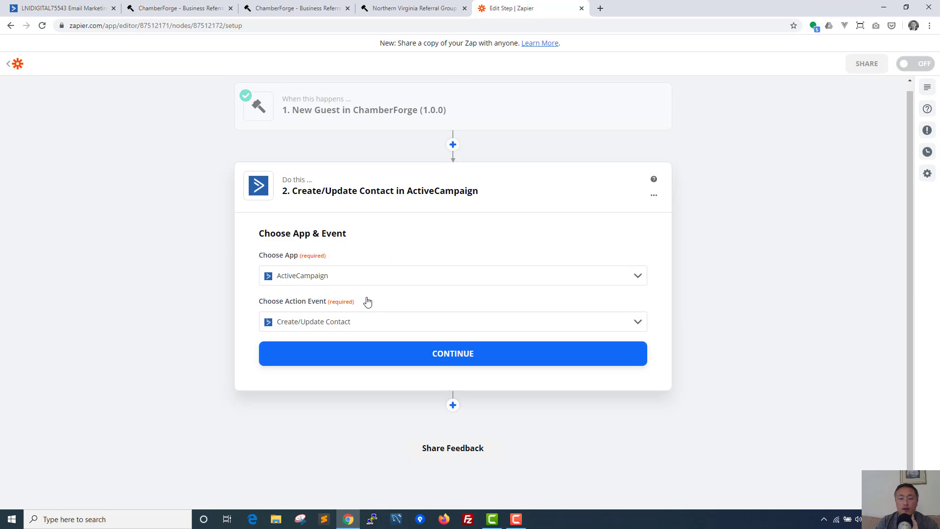
Step: Confirm the Create/Update Contact event and account, then map the trigger's Email into Email Address
click(451, 355)
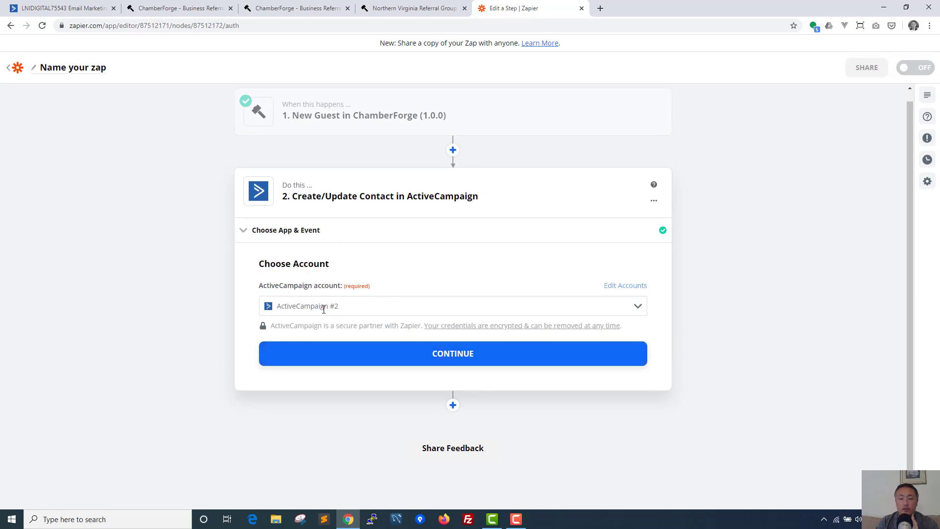
click(451, 362)
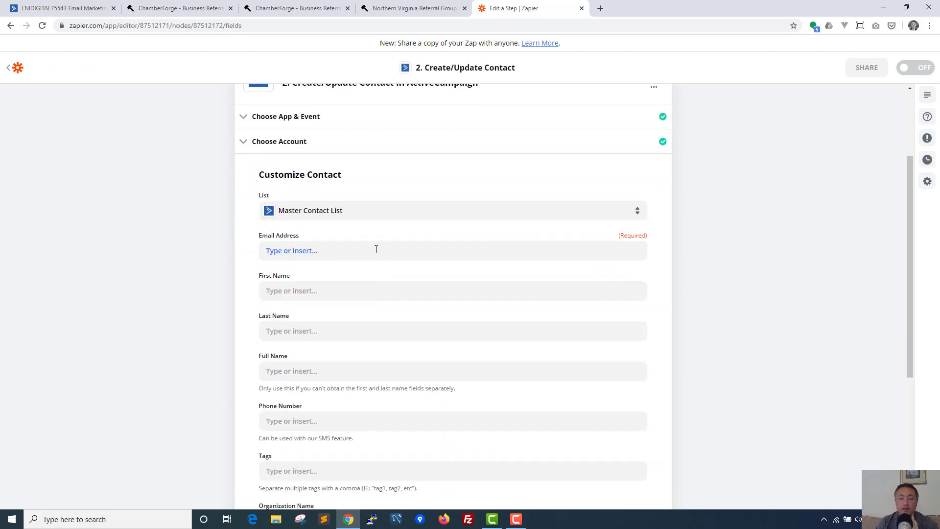
click(377, 250)
scroll(393, 353, down, 1)
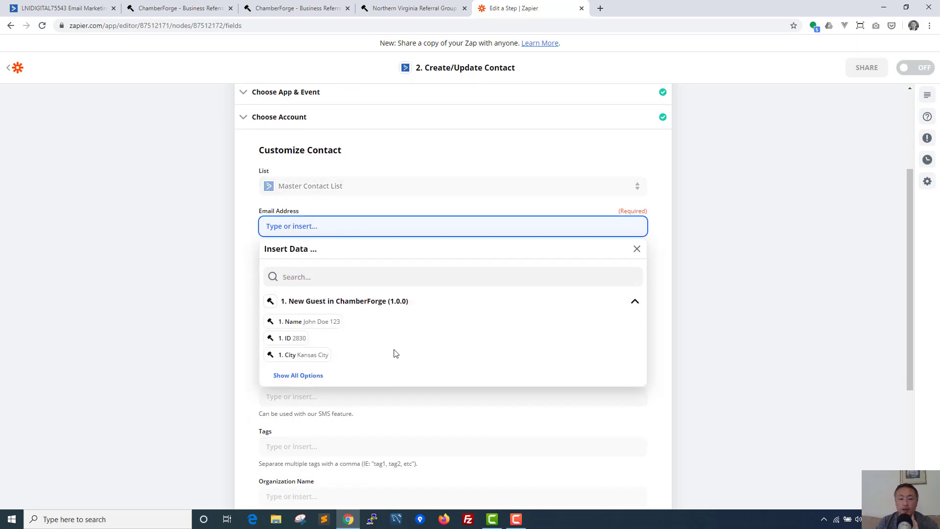
click(311, 345)
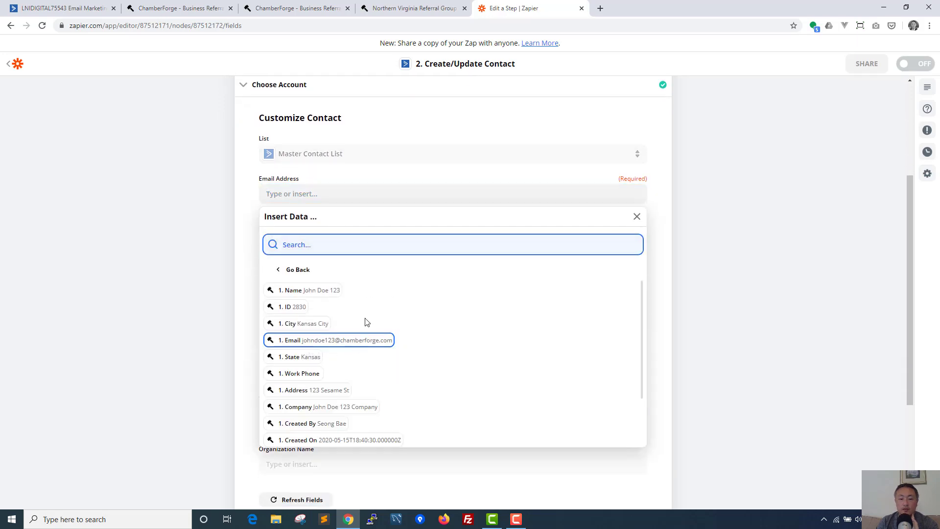
click(338, 342)
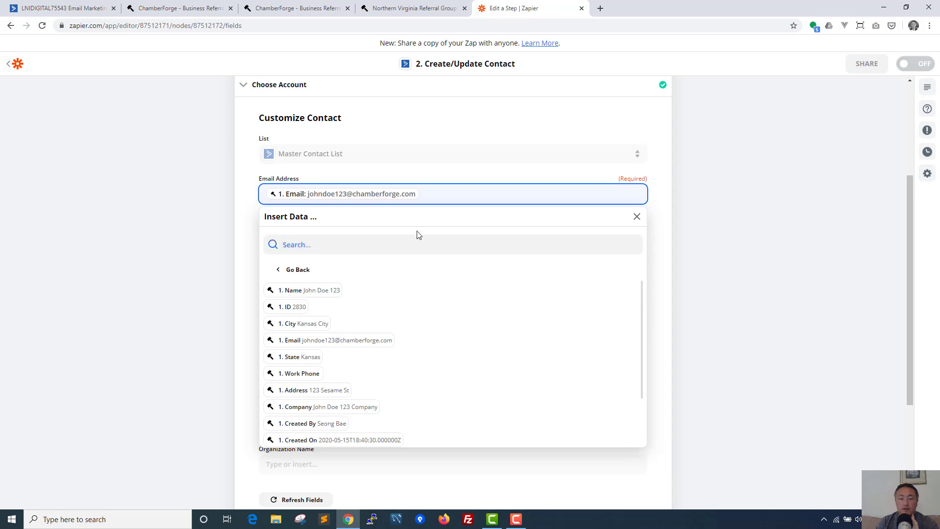
click(635, 221)
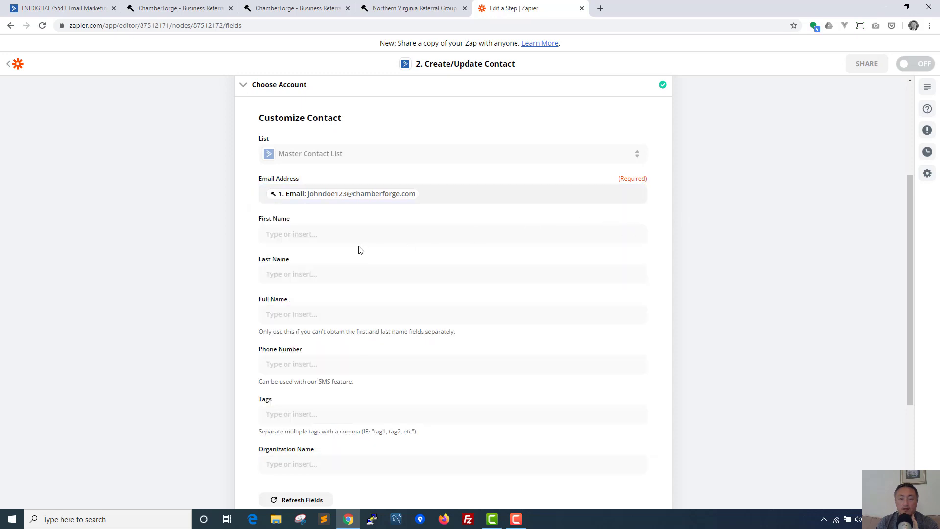
click(304, 238)
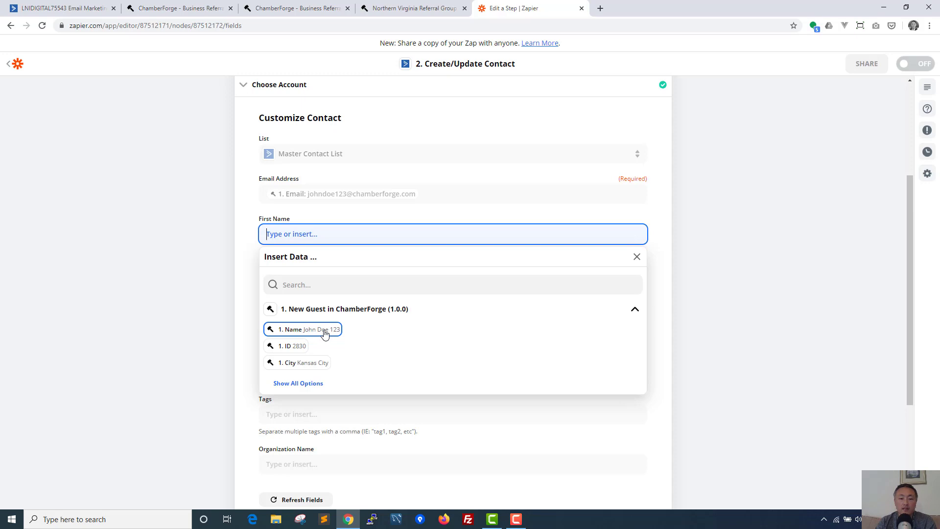
Step: Map the guest's Name into Full Name and leave First Name empty
click(325, 333)
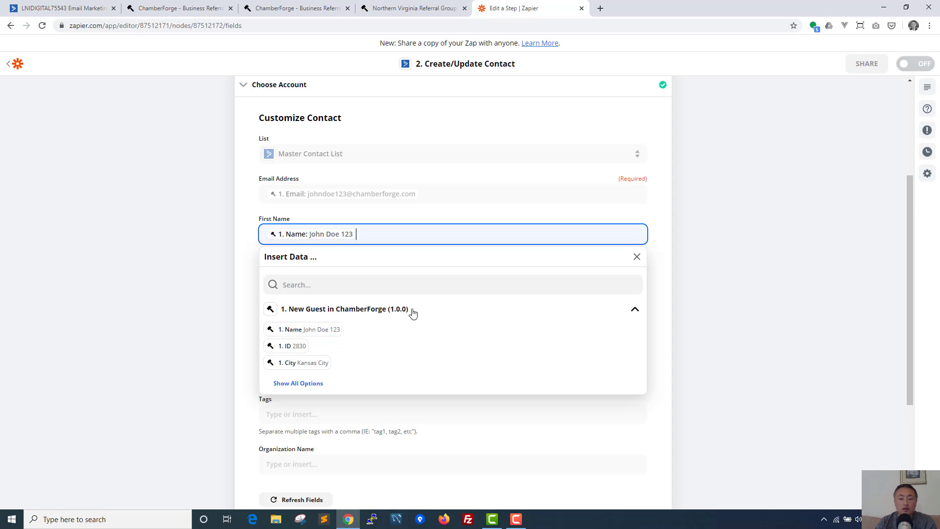
click(240, 307)
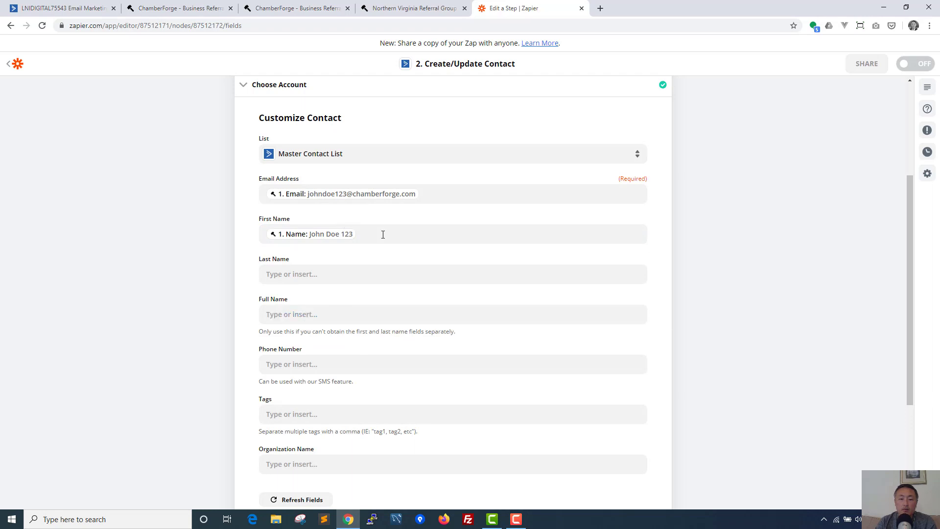
click(293, 311)
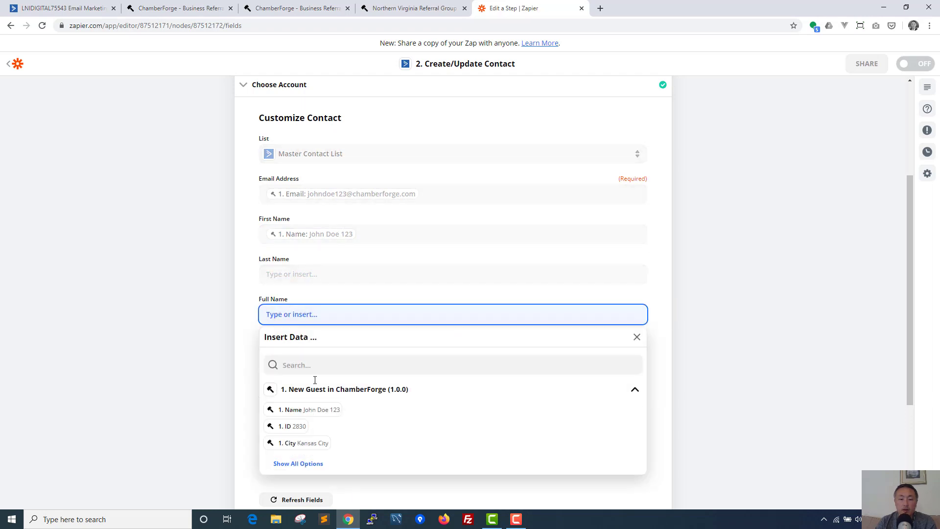
click(326, 414)
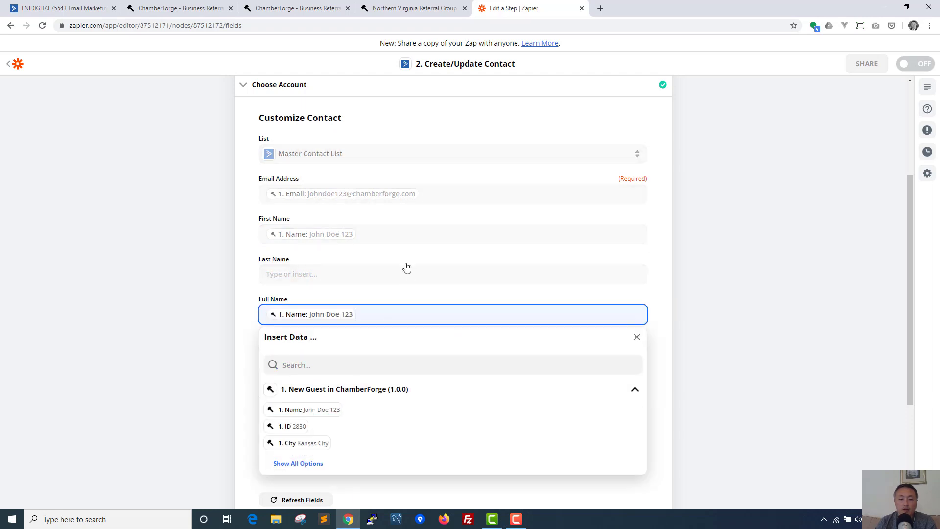
click(412, 234)
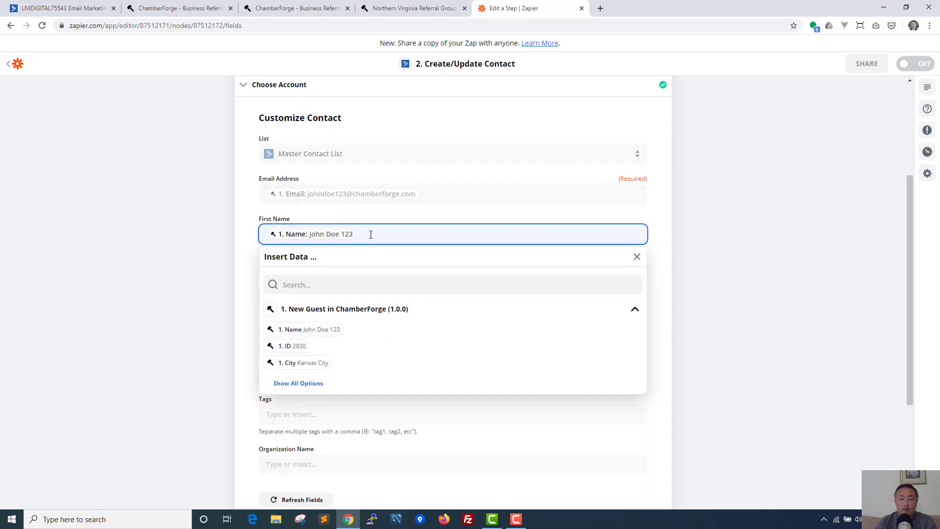
key(BackSpace)
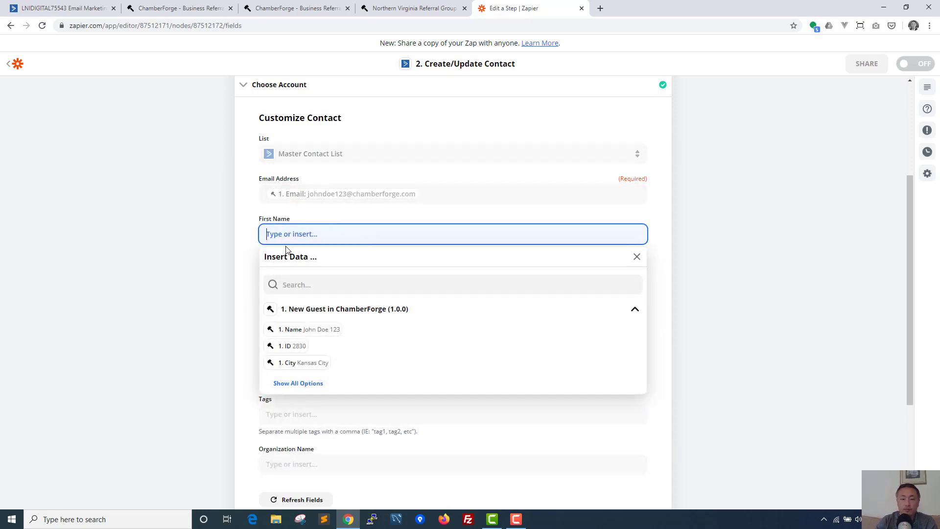
click(247, 259)
Step: Map the guest's Personal Phone into the Phone Number field
scroll(263, 267, down, 1)
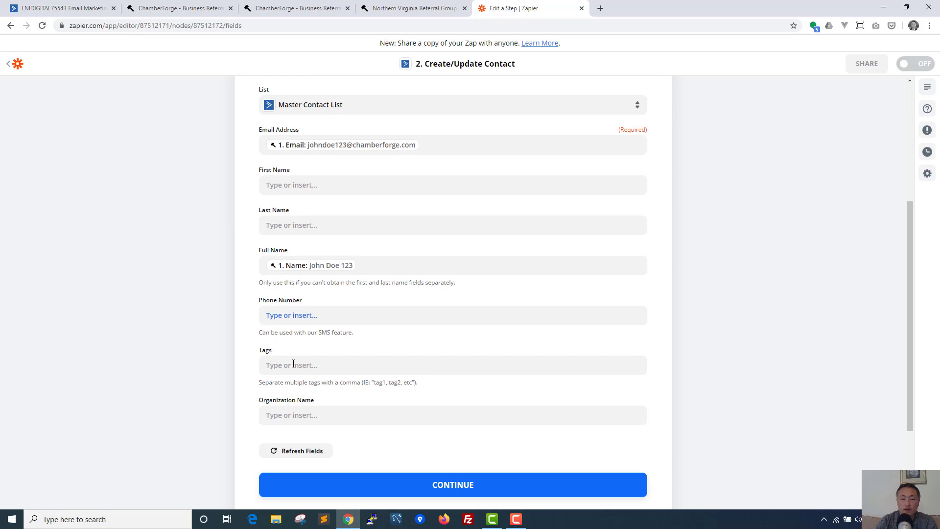
click(327, 315)
scroll(342, 406, down, 1)
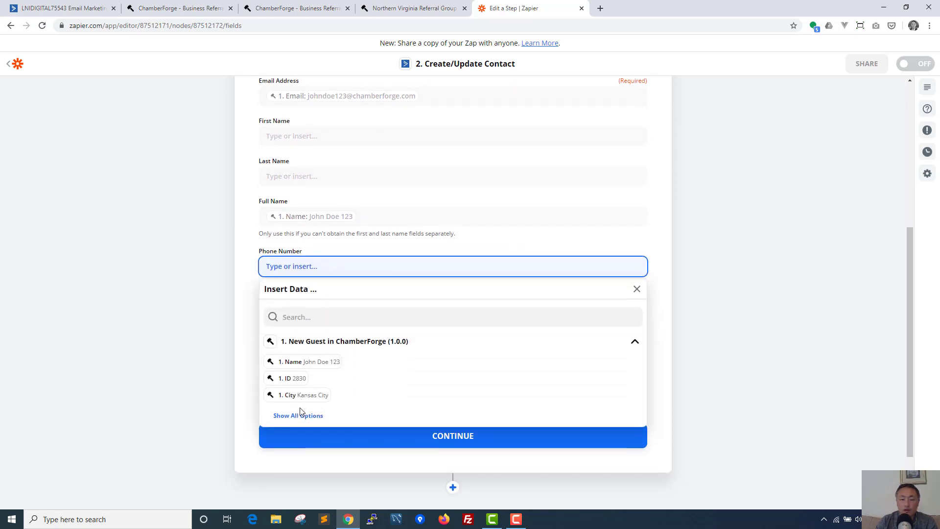
click(305, 414)
scroll(386, 393, down, 1)
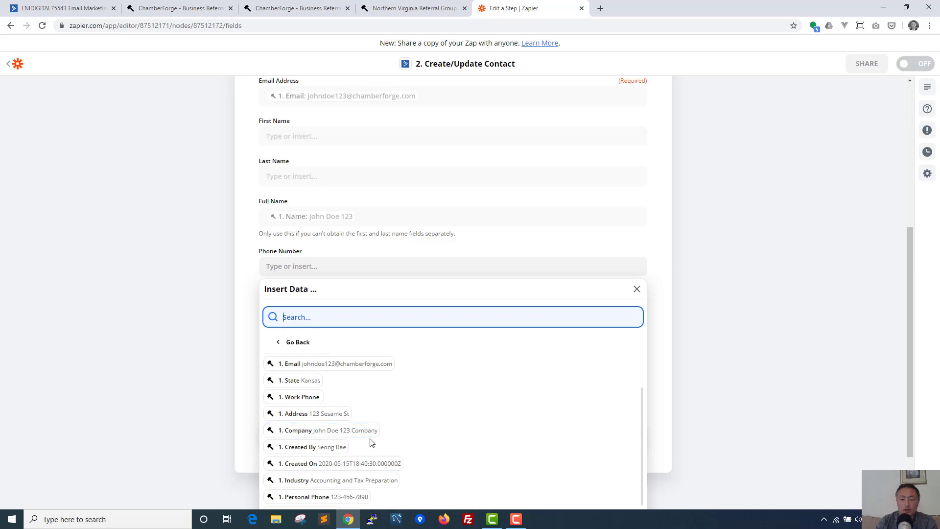
click(343, 497)
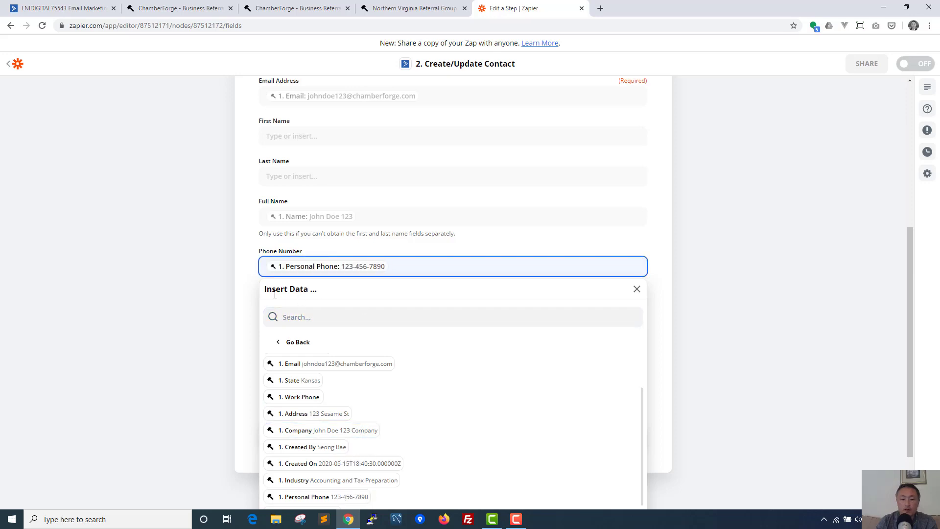
click(251, 301)
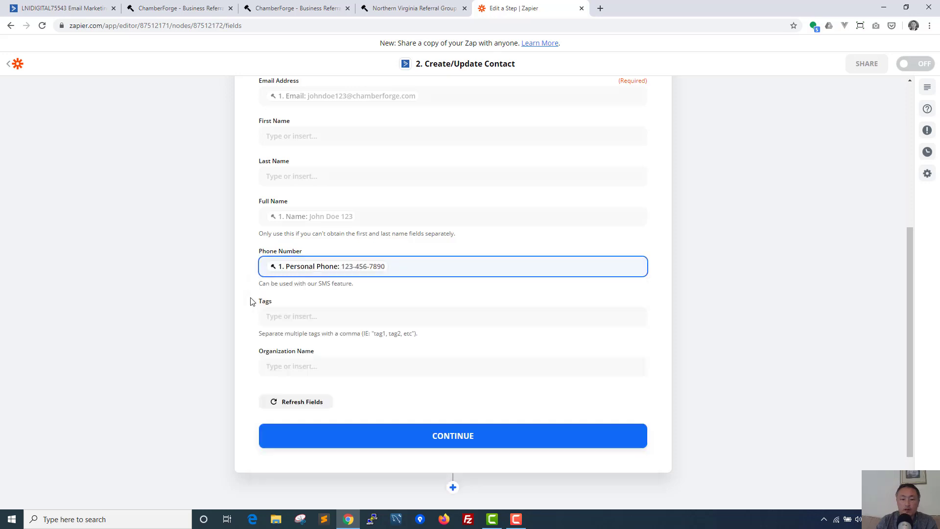
Step: Map the guest's Company into Organization Name and continue to the test preview
click(329, 365)
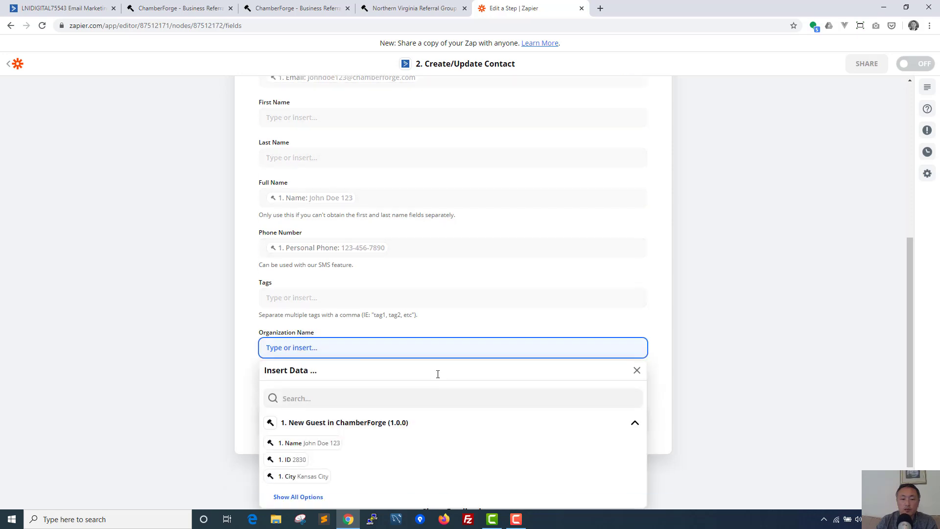
click(312, 432)
scroll(412, 412, down, 1)
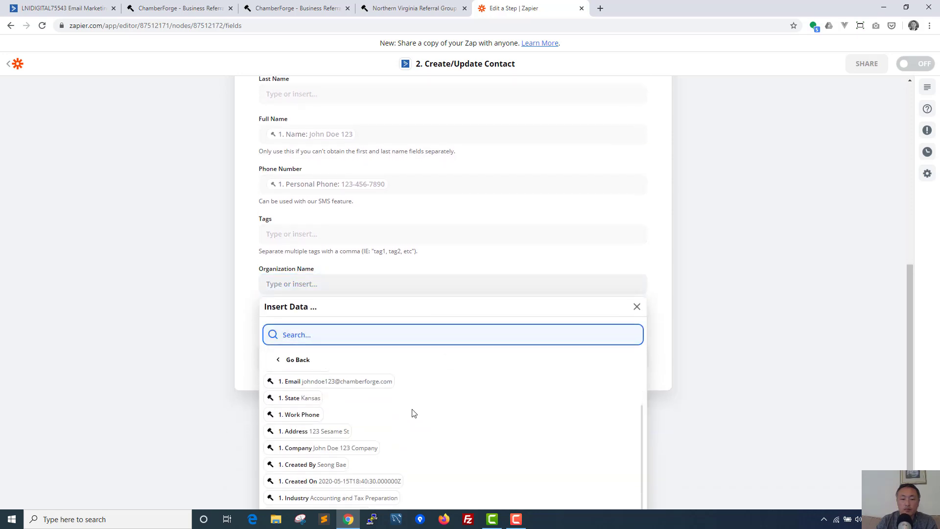
click(363, 447)
click(496, 256)
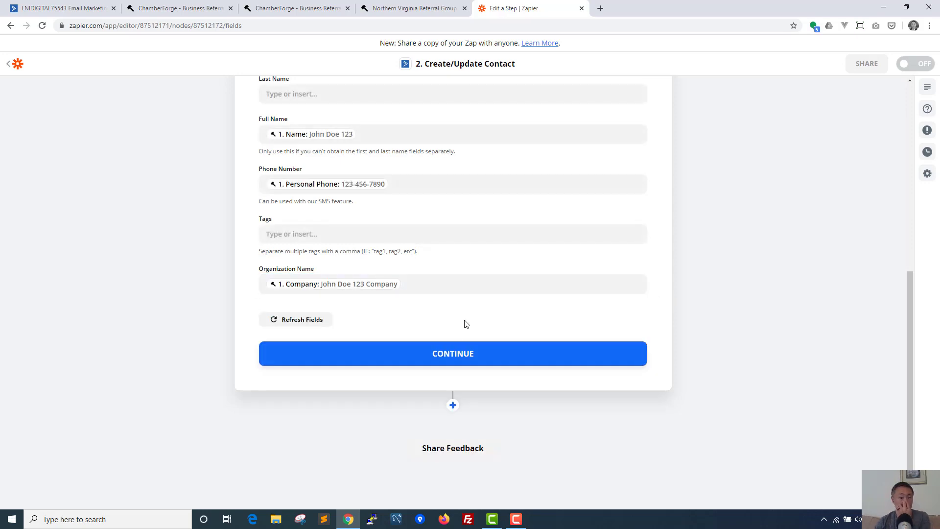
click(443, 359)
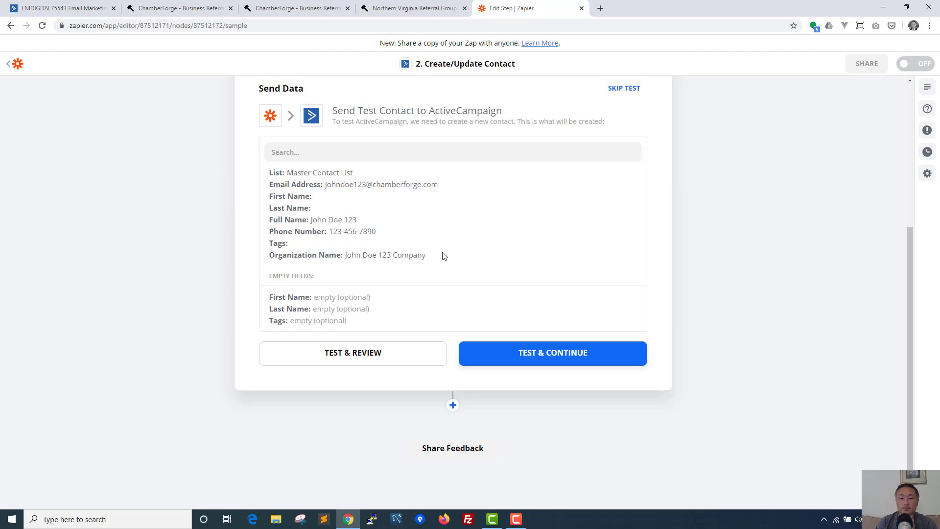
Step: Send the test contact to ActiveCampaign and finish editing the Create/Update Contact step
scroll(488, 273, up, 1)
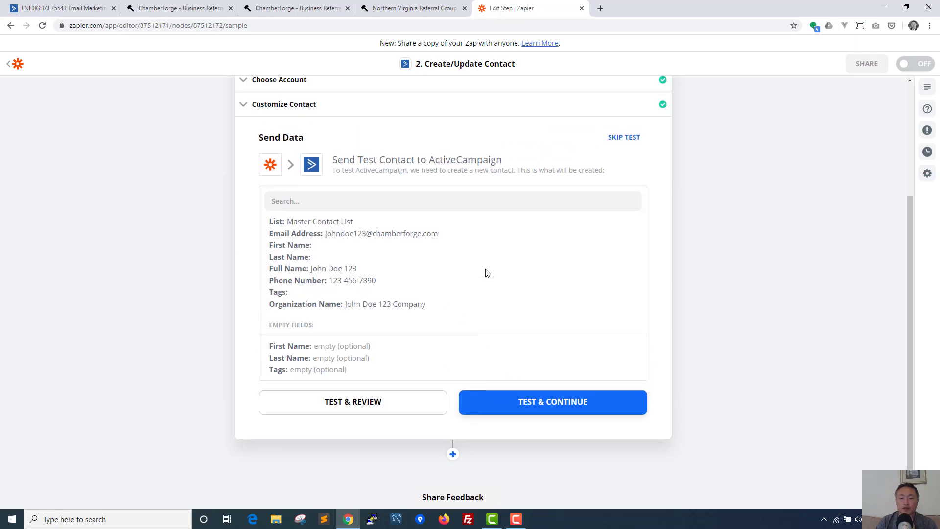
scroll(488, 273, up, 1)
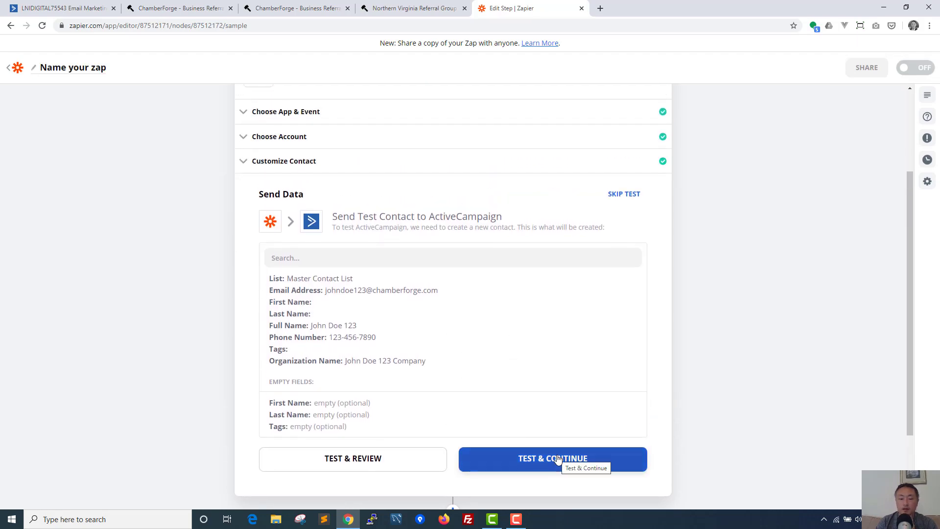
click(556, 454)
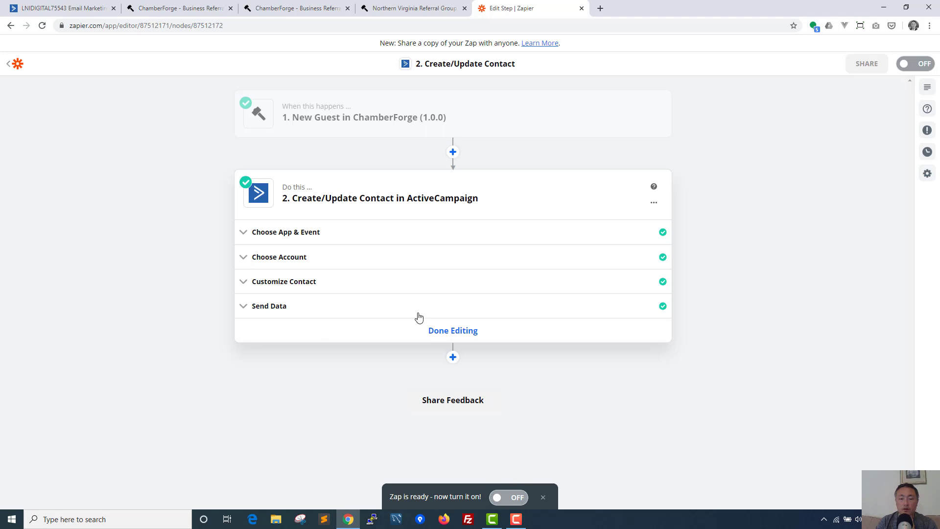
click(451, 330)
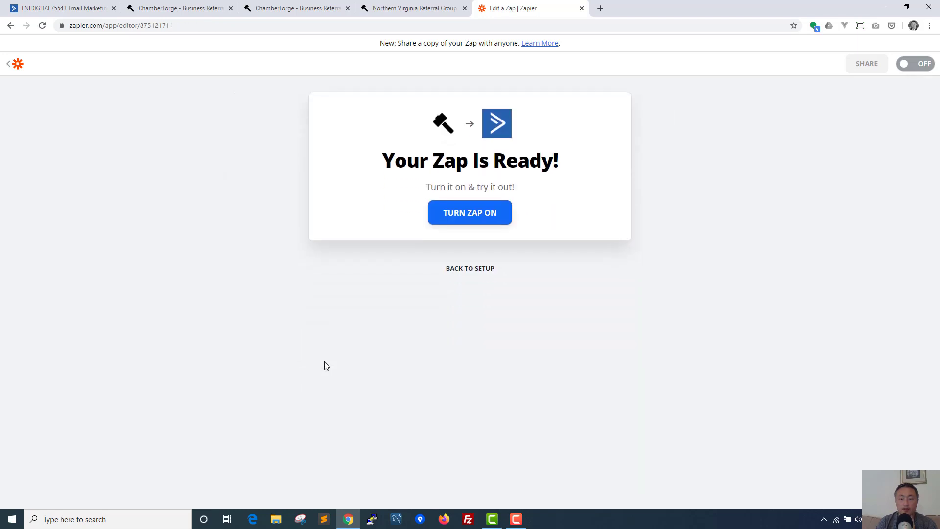
Step: Turn the Zap on and return to the ActiveCampaign tab
click(480, 215)
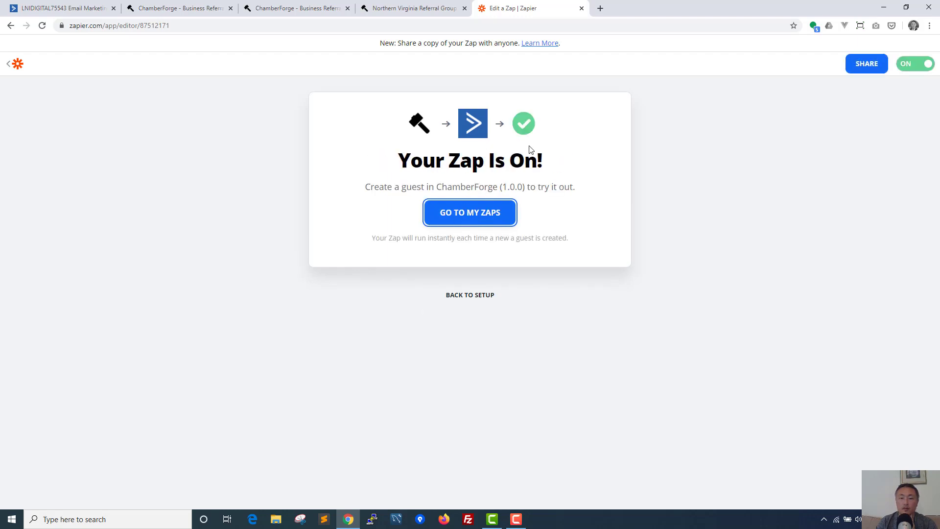
click(58, 4)
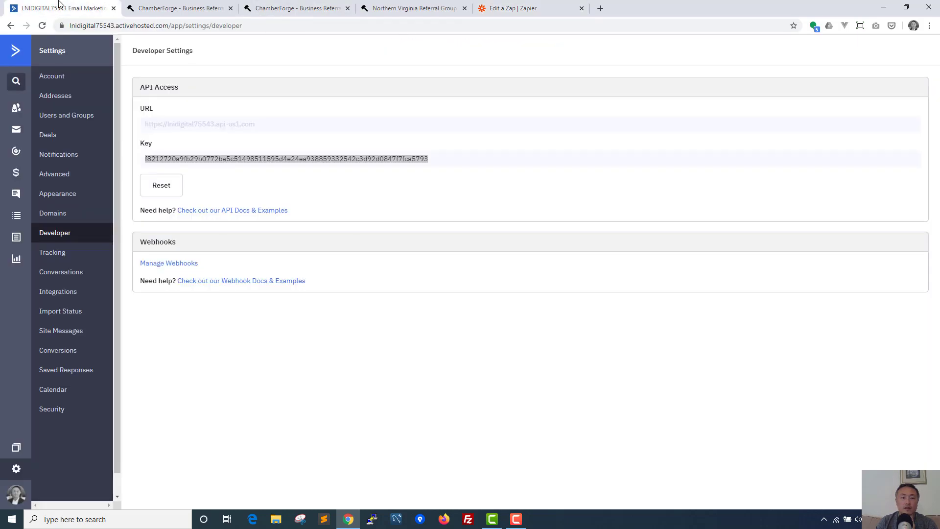
Step: Open ActiveCampaign Contacts to see the test guest, then return to the ChamberForge guests tab
click(16, 108)
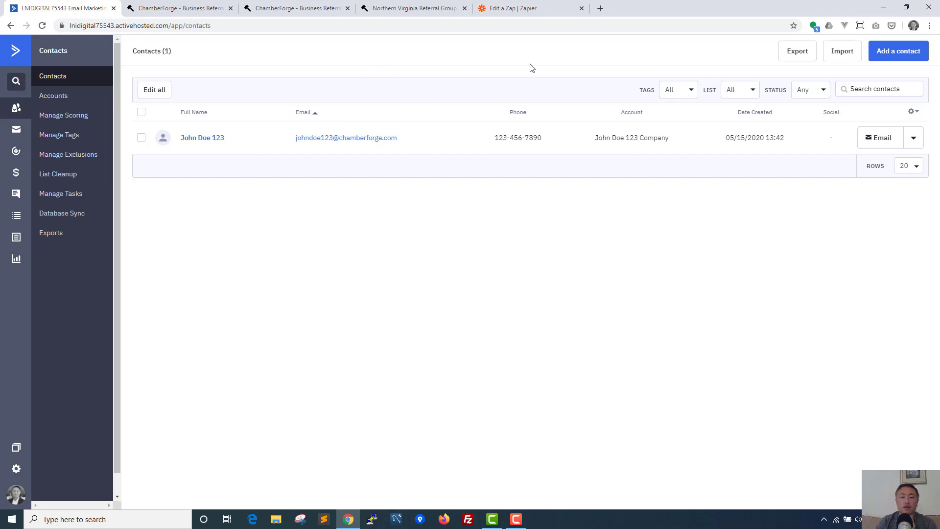
click(414, 8)
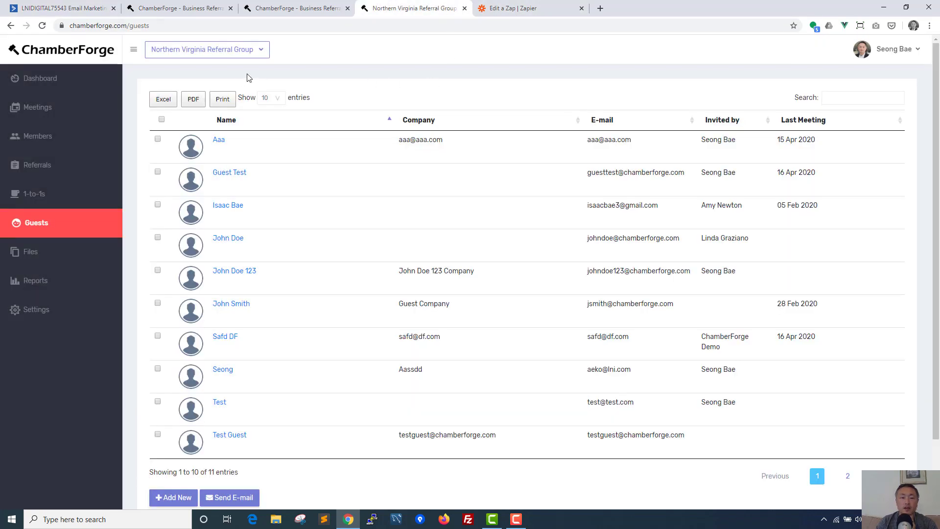
Step: Start a new ChamberForge guest with the test guest's e-mail address and choose to add a new entry
scroll(337, 86, down, 2)
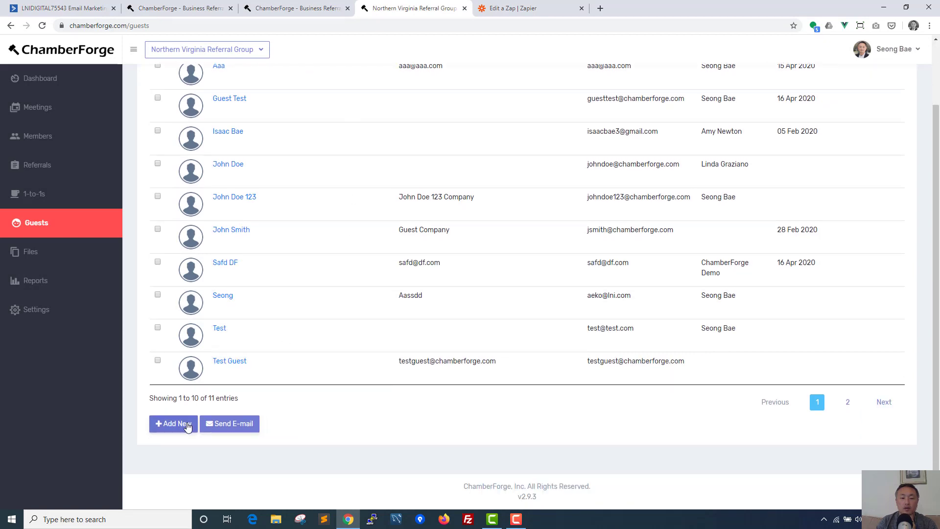
click(185, 423)
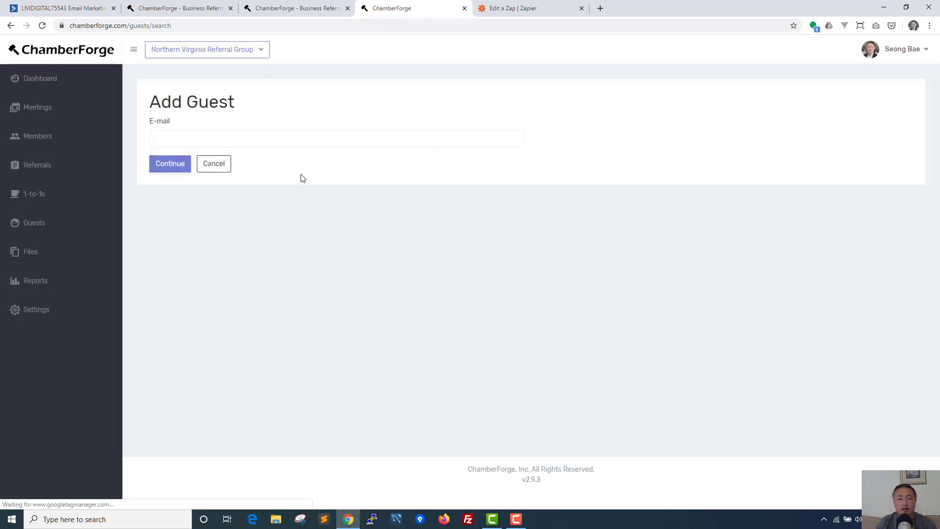
click(304, 141)
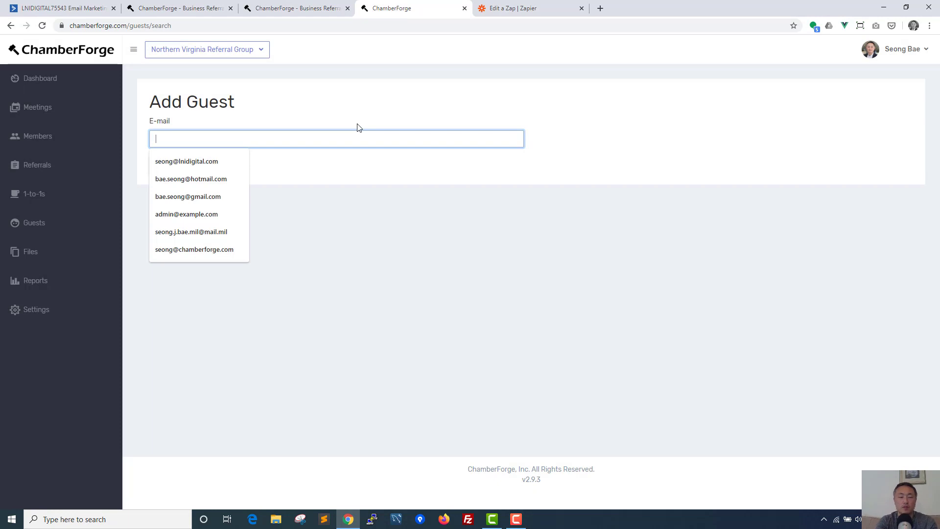
text(John)
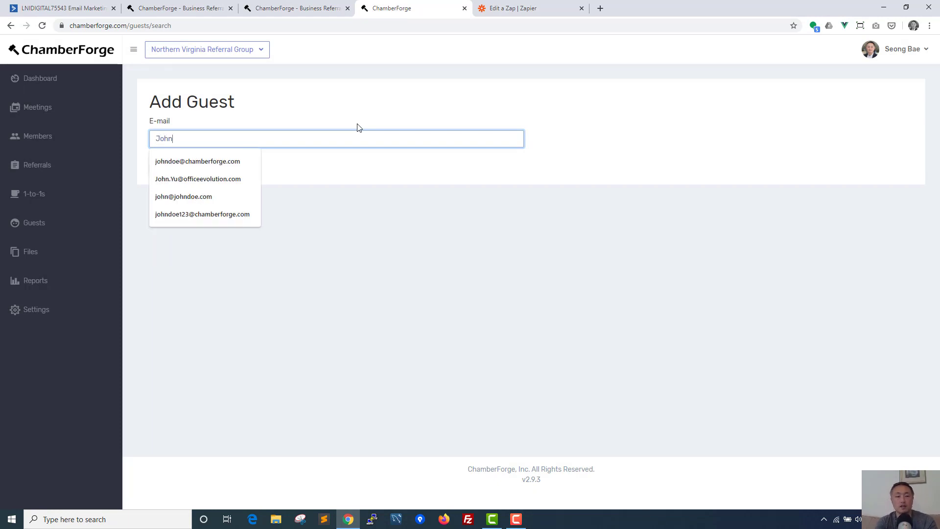
text( Doe 4)
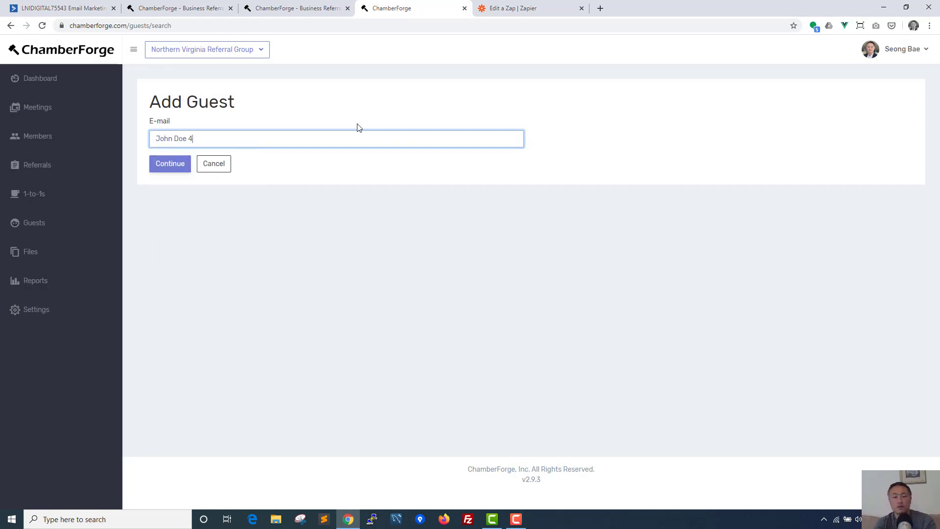
text(56)
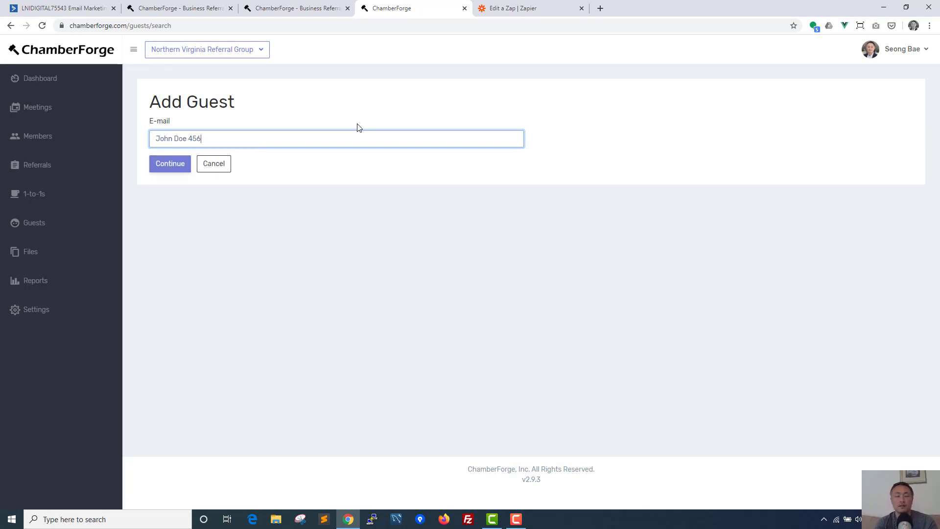
click(185, 166)
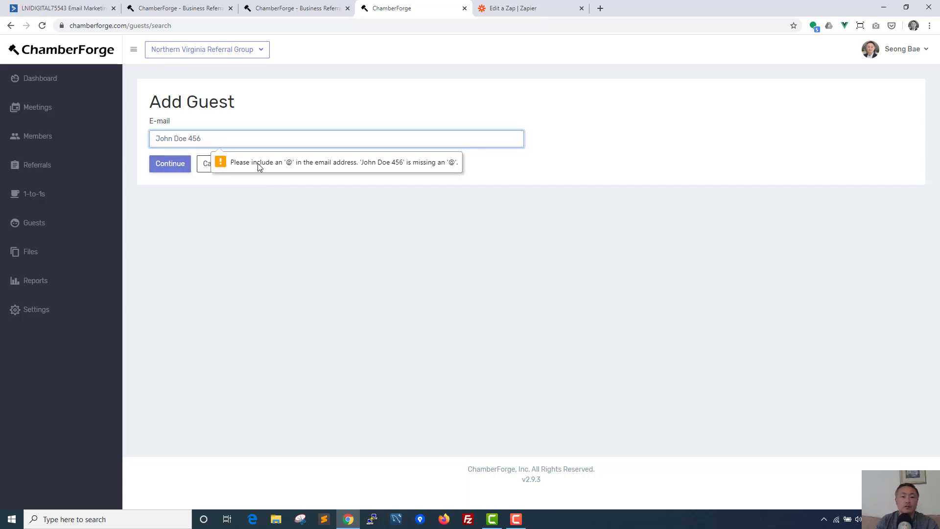
key(ctrl+a)
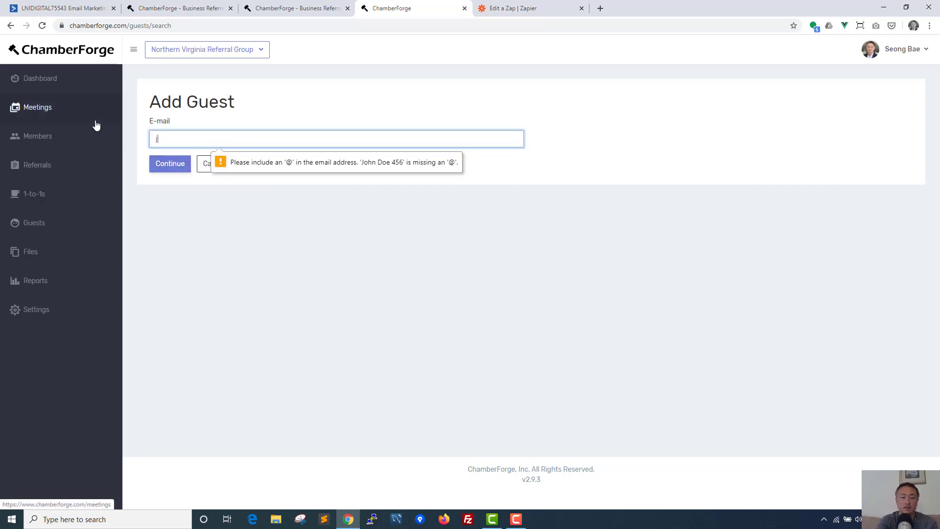
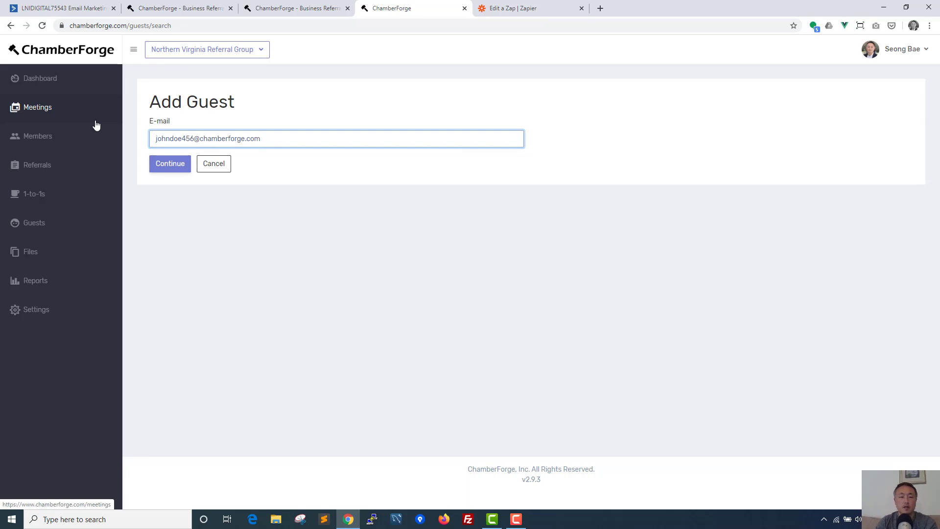
click(166, 166)
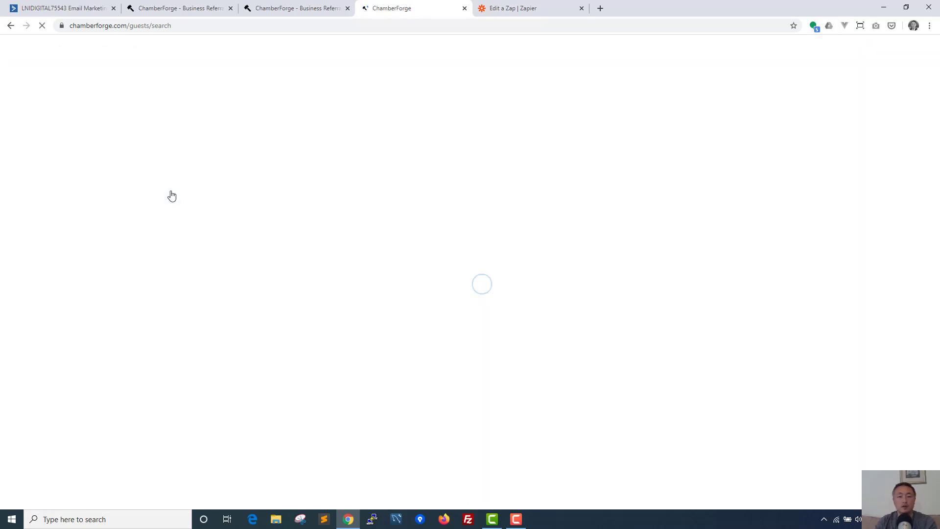
click(218, 212)
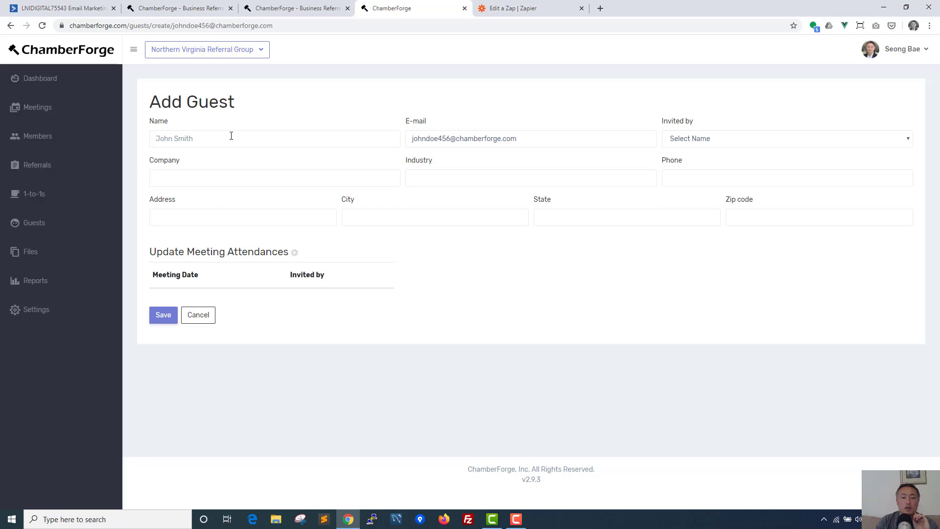
Step: Enter the test guest's name, choose the inviting member, and fill in the company
click(231, 136)
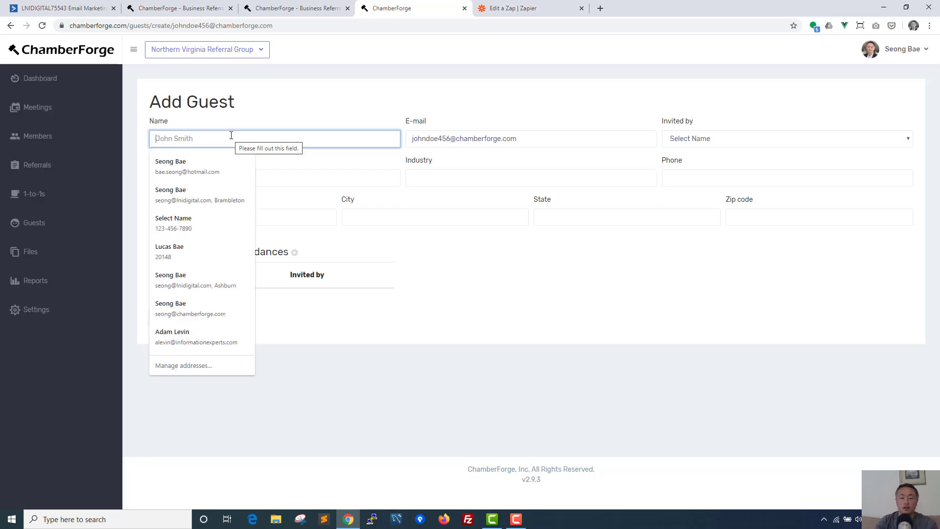
text(John Doe 456)
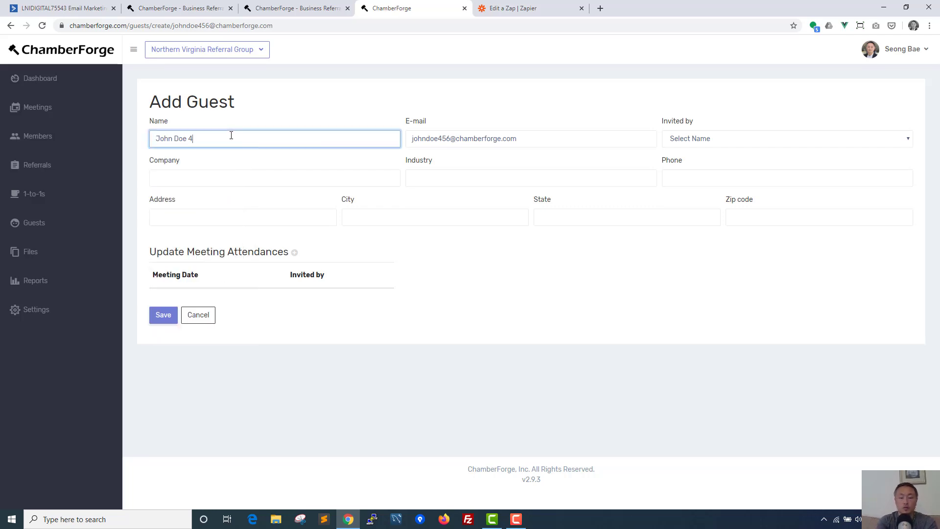
click(691, 139)
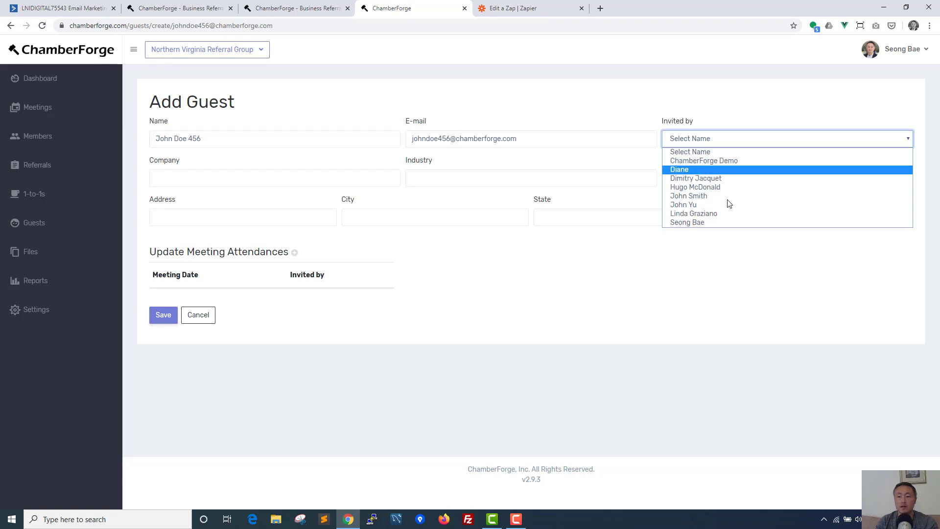
click(706, 222)
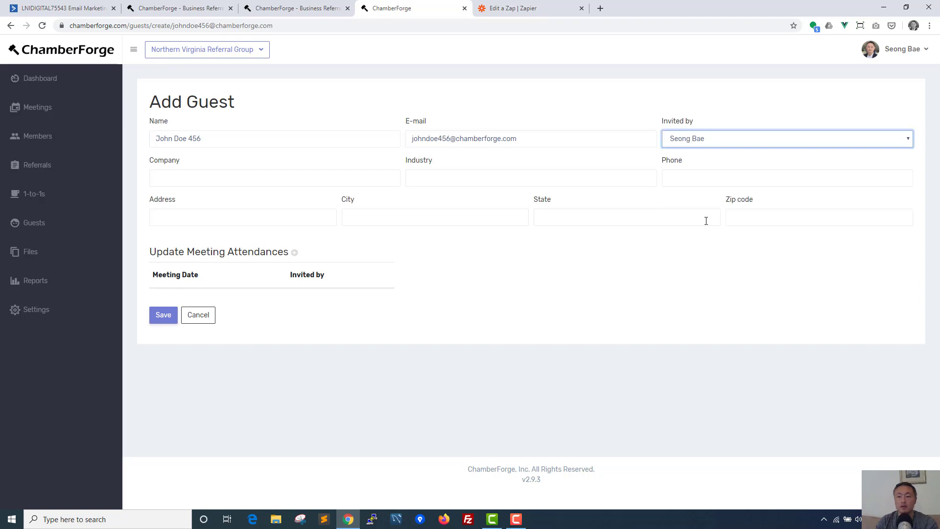
click(323, 171)
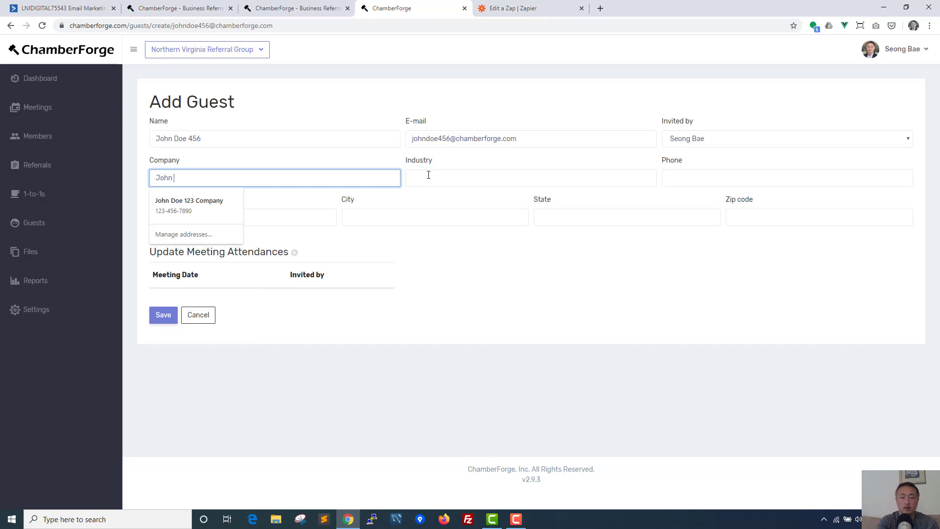
text(456 Company)
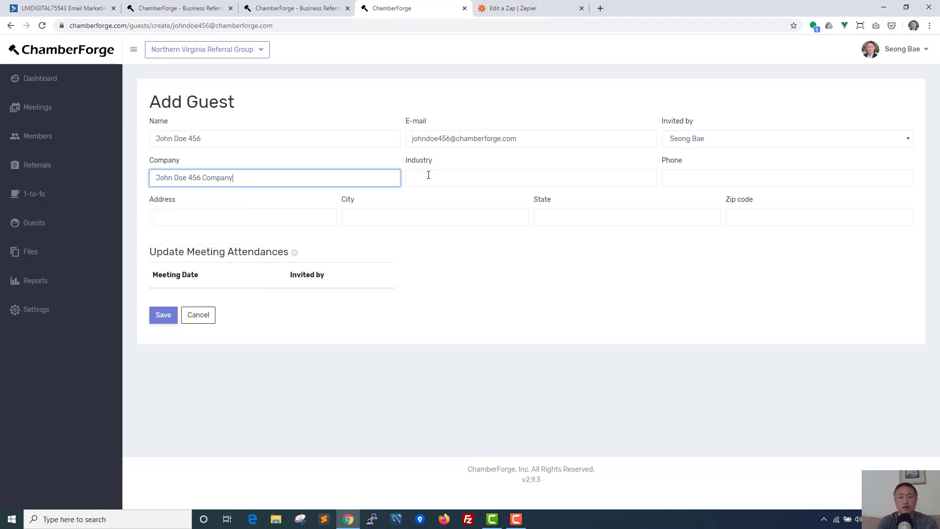
Step: Set the guest's industry to Legal Services
click(429, 175)
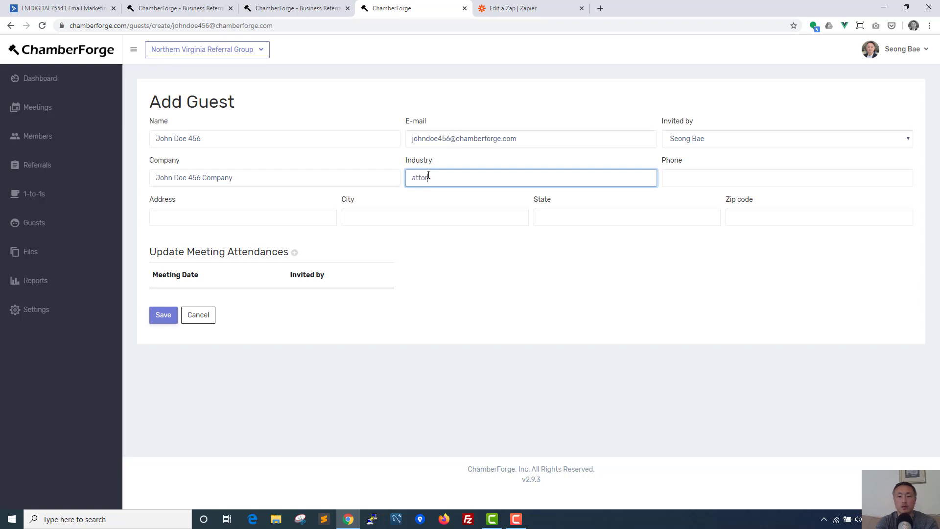
text(attor)
drag(442, 177, 361, 175)
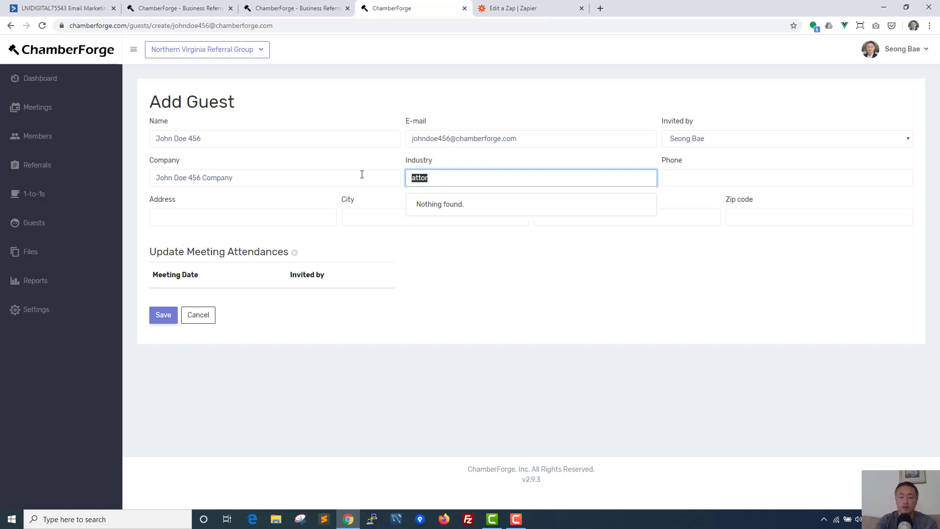
text(law)
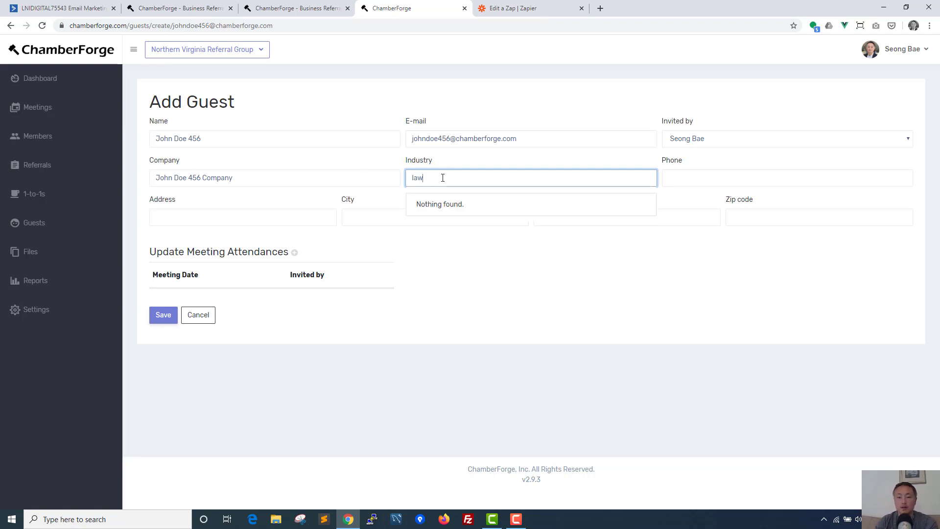
drag(442, 178, 329, 172)
key(BackSpace)
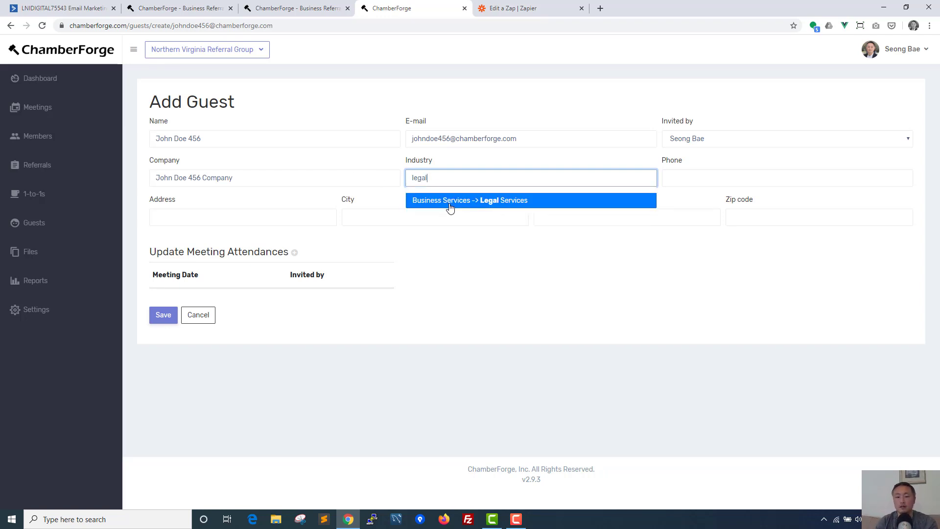
click(447, 206)
click(724, 177)
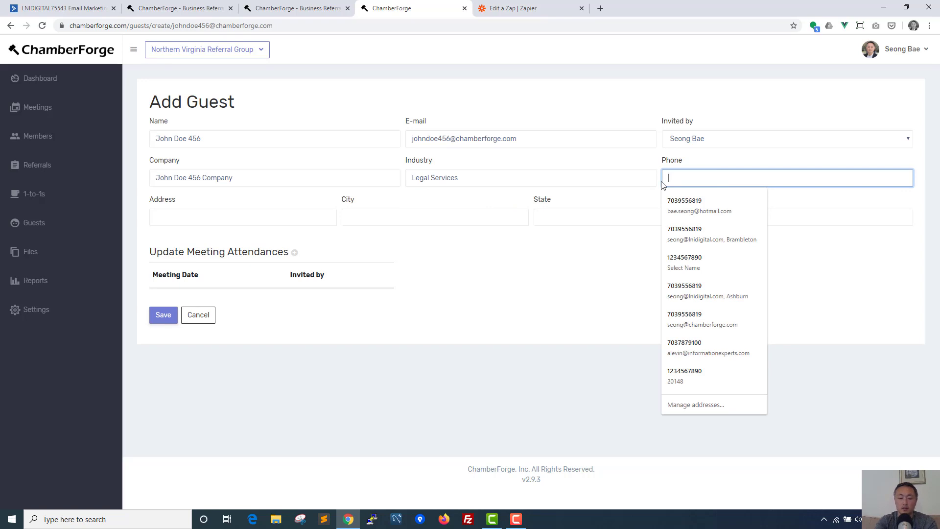
text(222-222-)
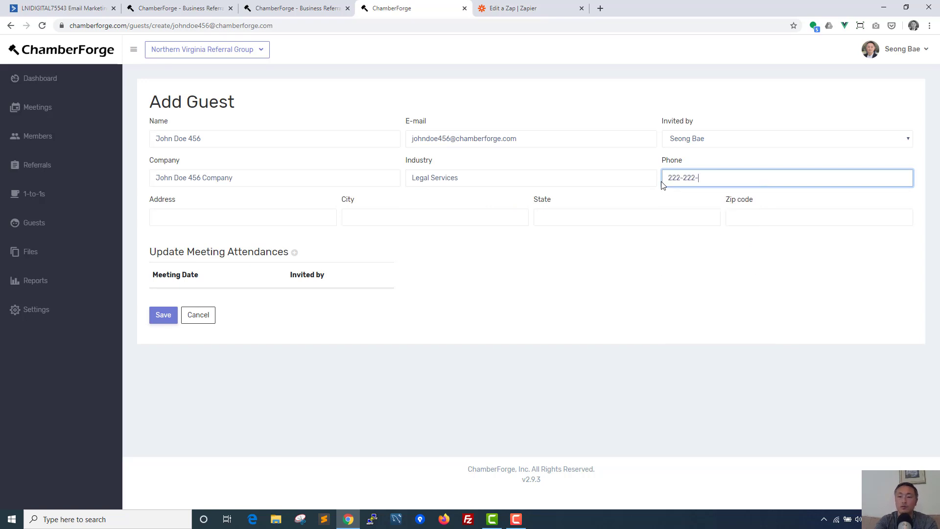
text(2222)
click(329, 220)
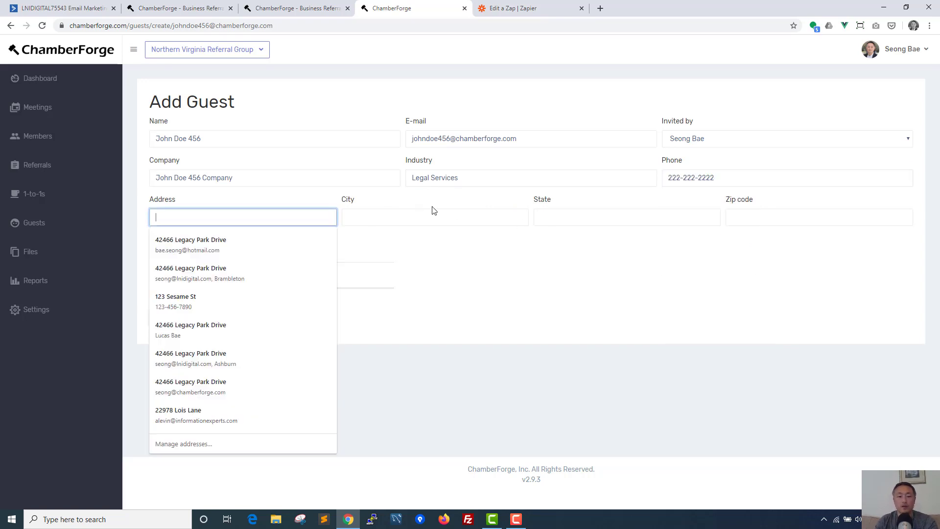
text(d)
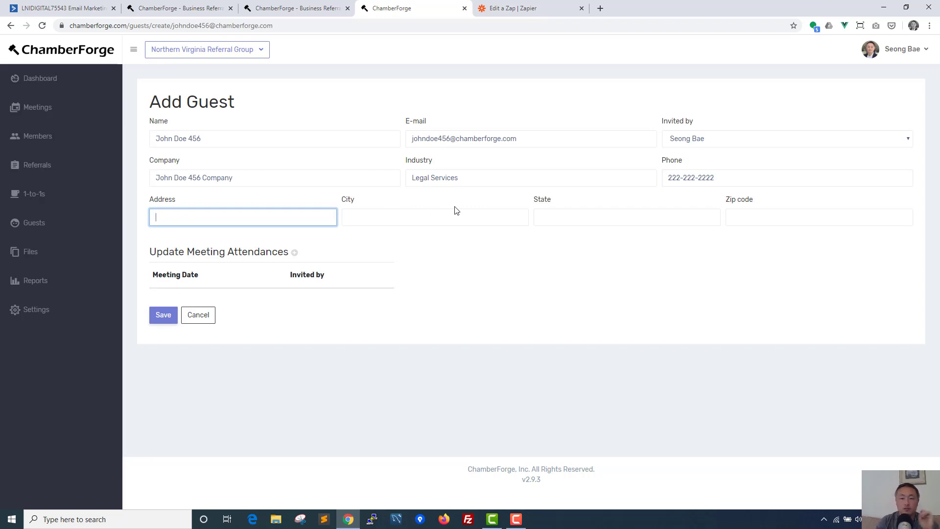
click(243, 311)
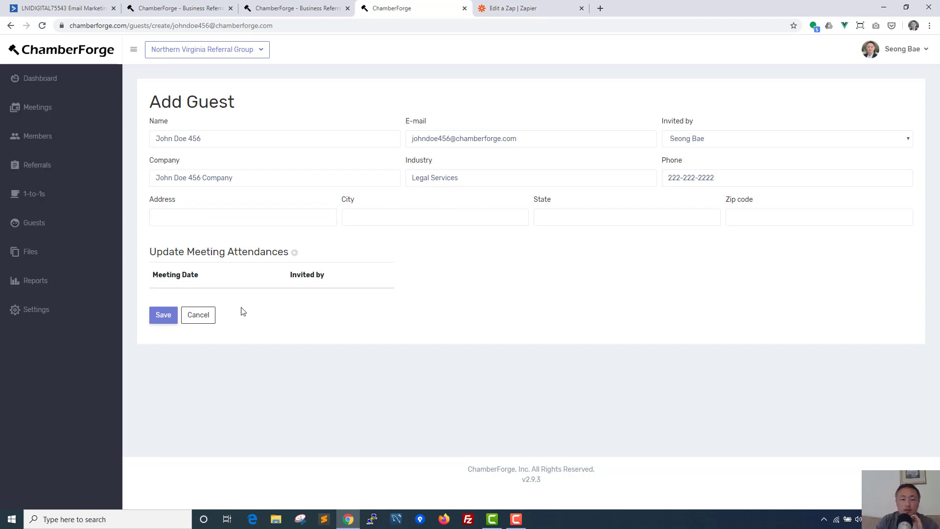
click(165, 319)
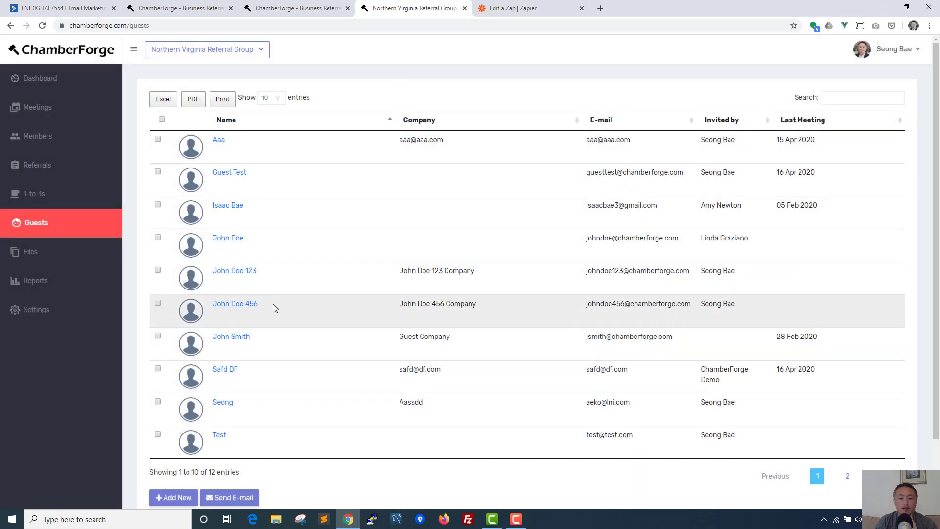
Step: Check the new guest's row in the Guests table, then go to ActiveCampaign
drag(272, 308, 209, 307)
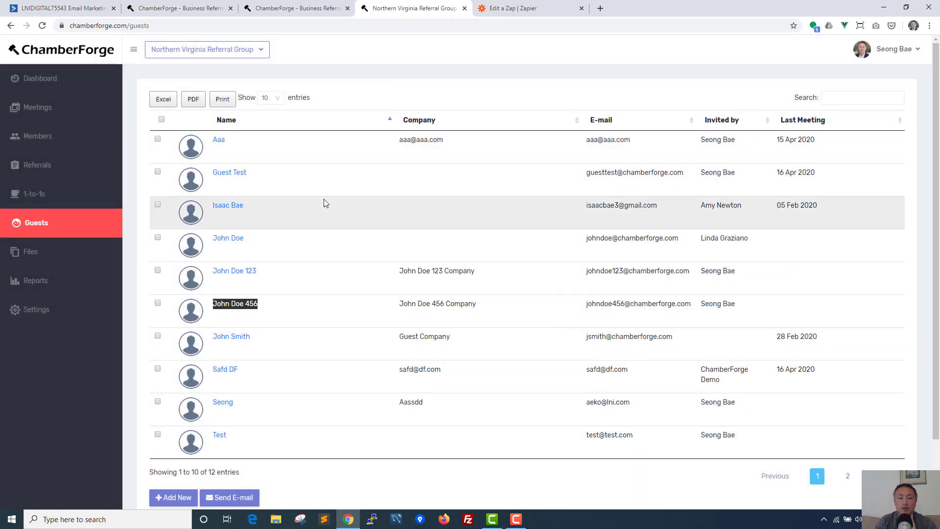
click(84, 4)
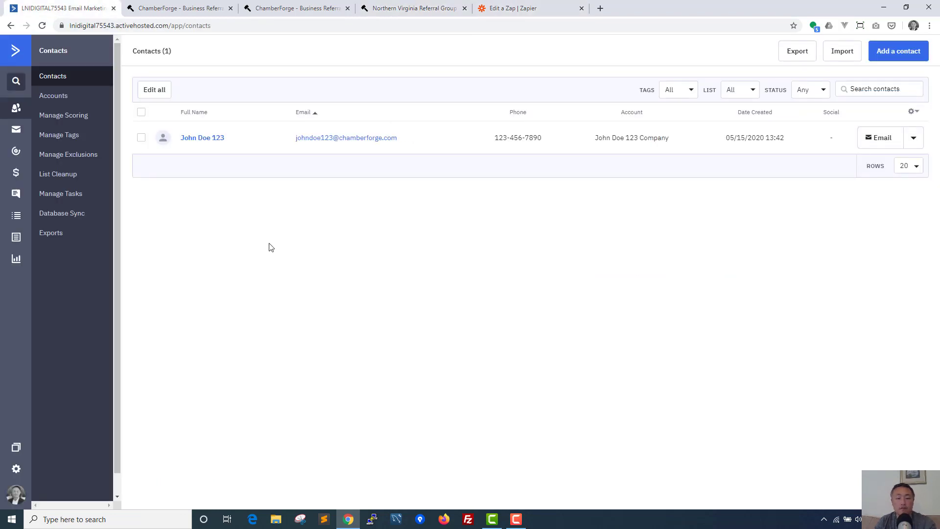
Step: Reload ActiveCampaign Contacts and confirm the new guest appears with its phone and company
key(F5)
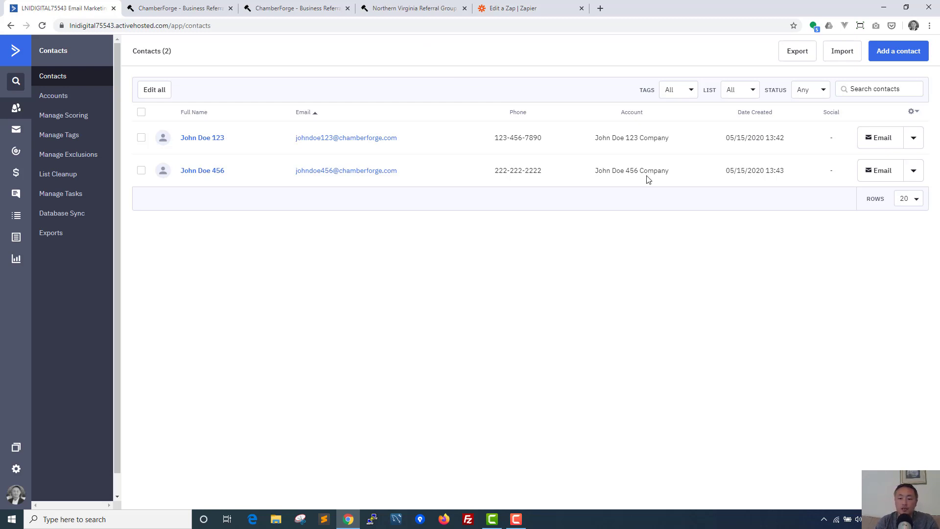
click(517, 520)
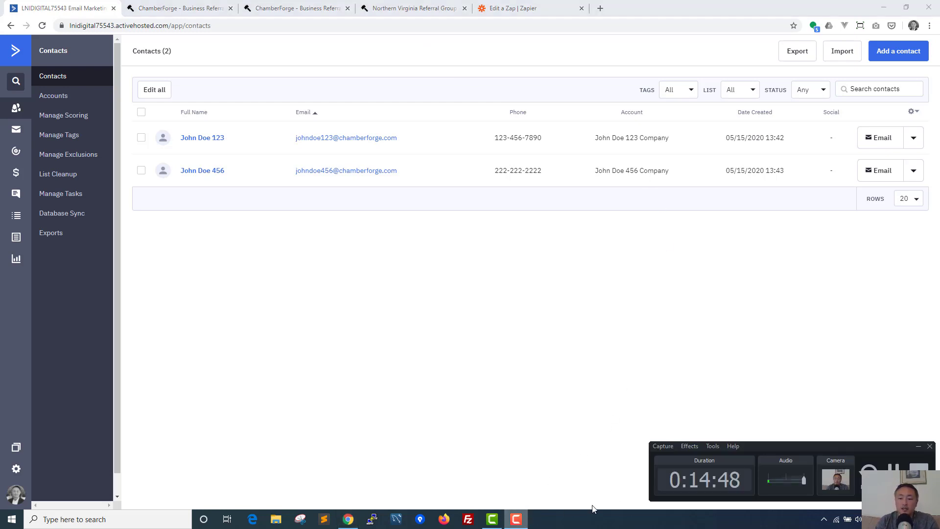